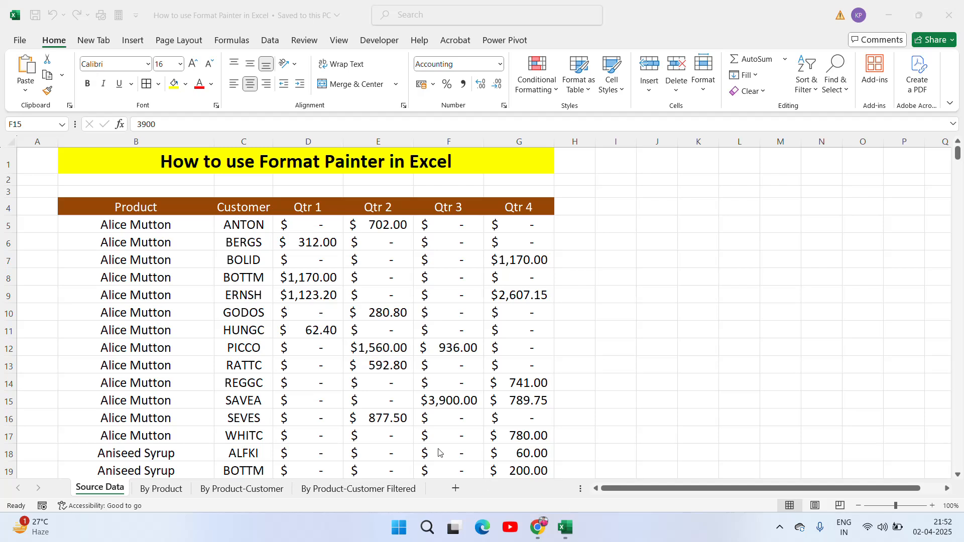
# Step: Select the Product and Customer range B4:C281 and switch to the Insert tab
pyautogui.click(308, 155)
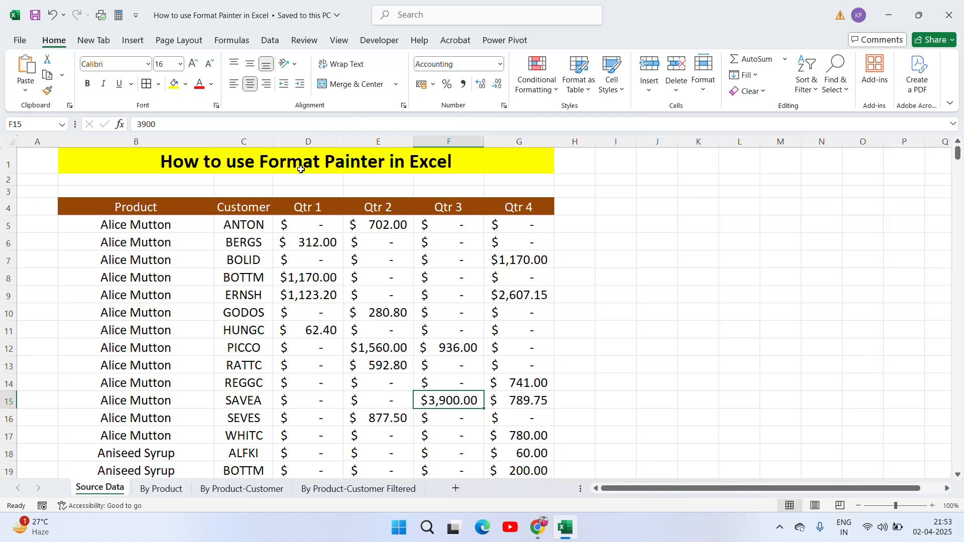
pyautogui.click(187, 208)
pyautogui.press('Right')
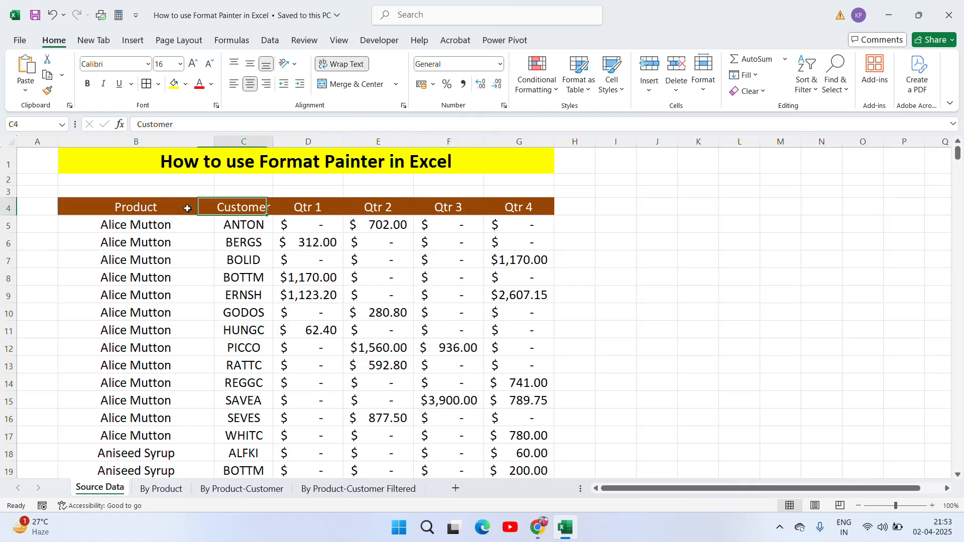
pyautogui.press('Right')
pyautogui.press('Right')
pyautogui.press('Left')
pyautogui.press('Left')
pyautogui.press('Left')
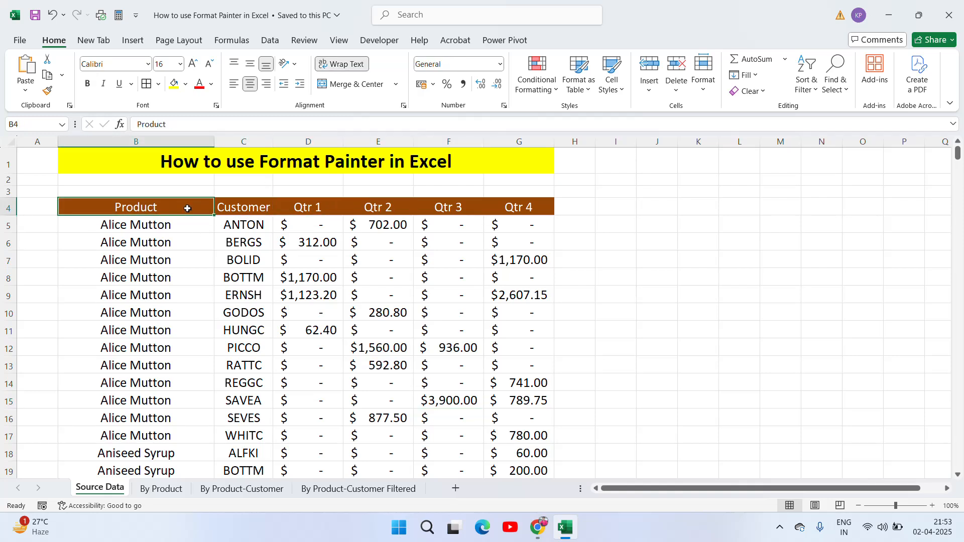
pyautogui.hotkey('shift', 'Right')
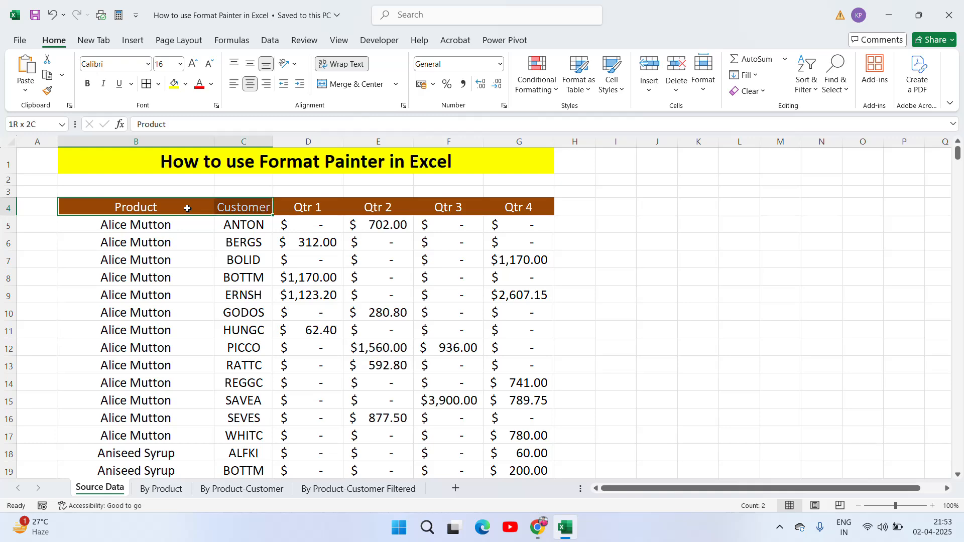
pyautogui.hotkey('ctrl', 'shift', 'Down')
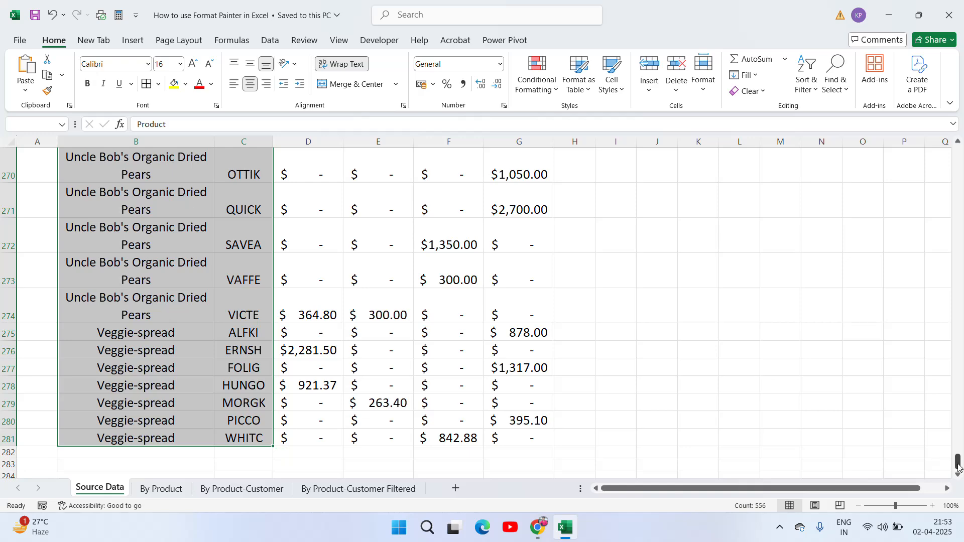
pyautogui.moveTo(957, 466); pyautogui.dragTo(958, 156)
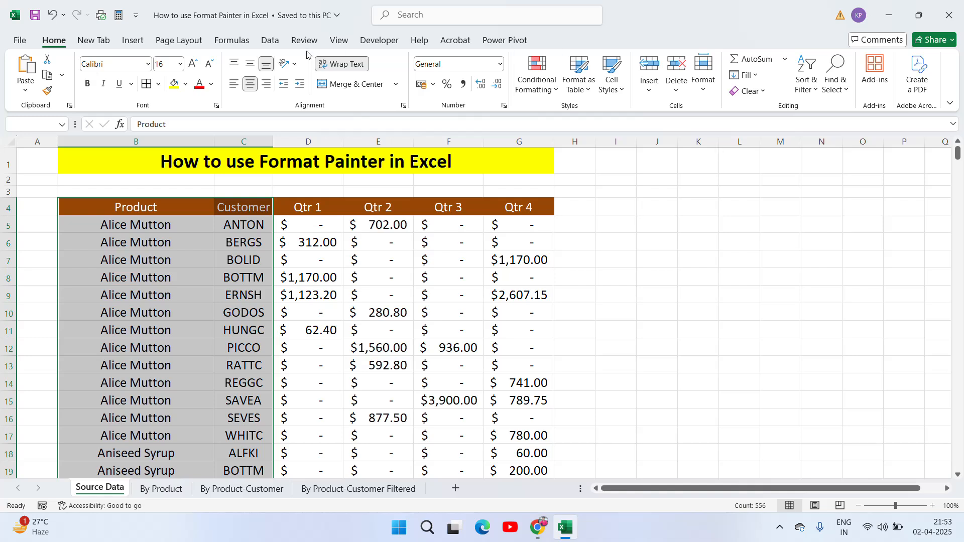
pyautogui.click(130, 41)
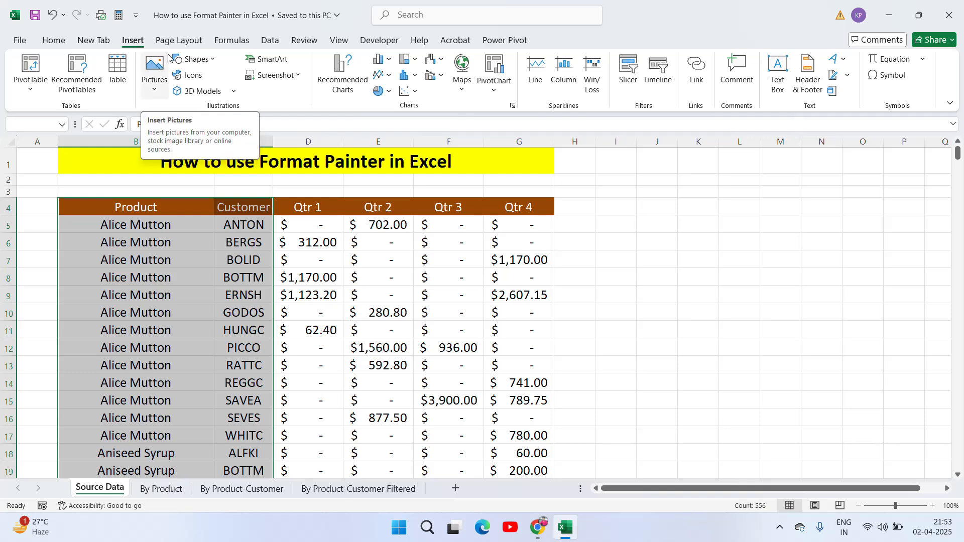
# Step: Create a table from B4:C281 with headers; after trying red, teal and dark red, choose purple
pyautogui.click(125, 83)
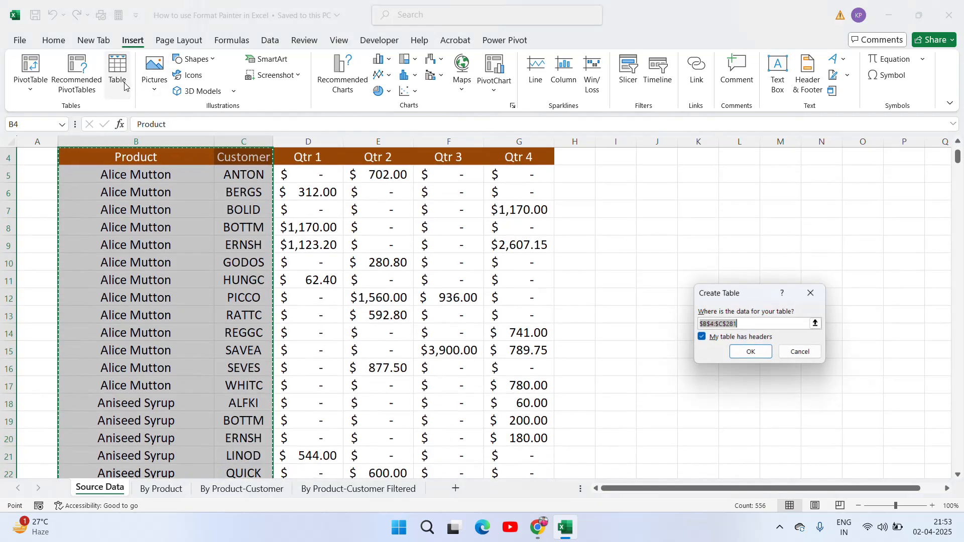
pyautogui.click(751, 353)
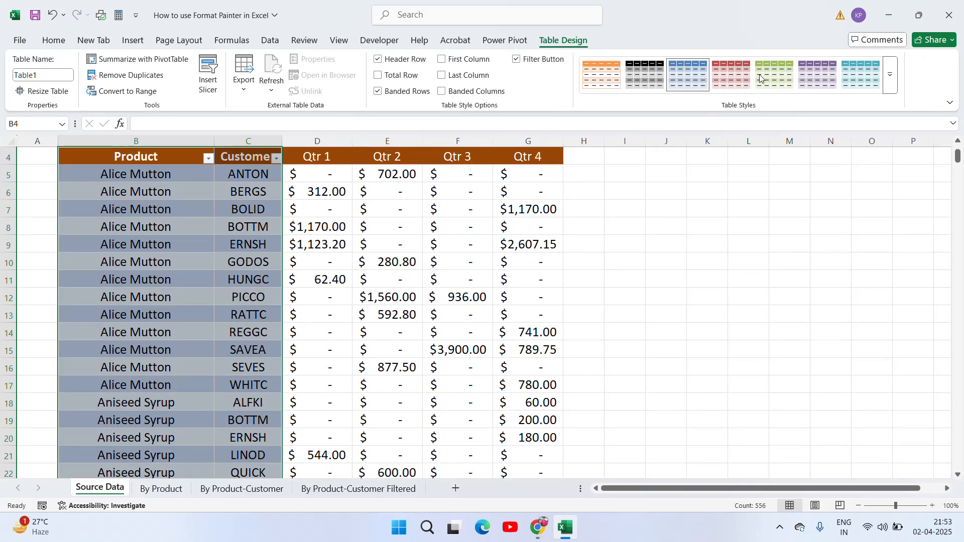
pyautogui.click(730, 83)
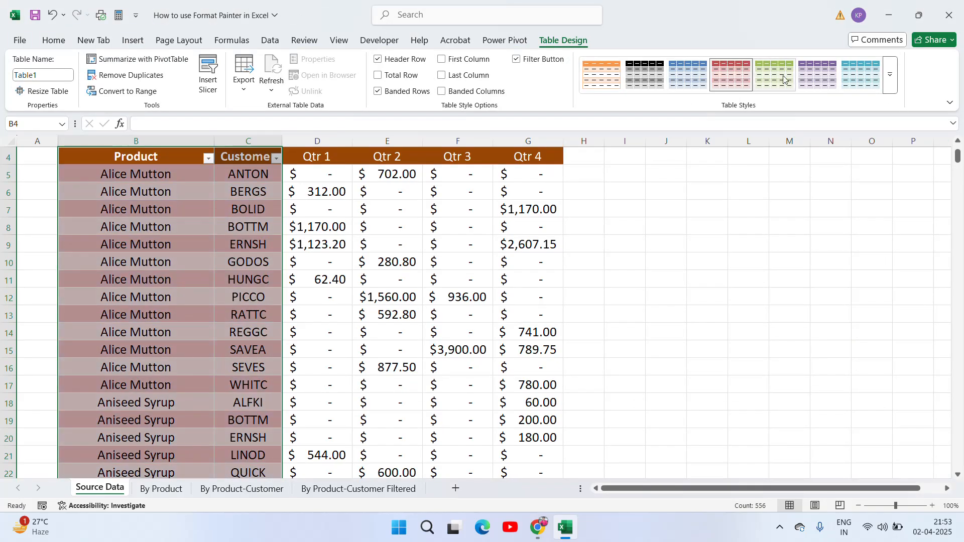
pyautogui.click(852, 83)
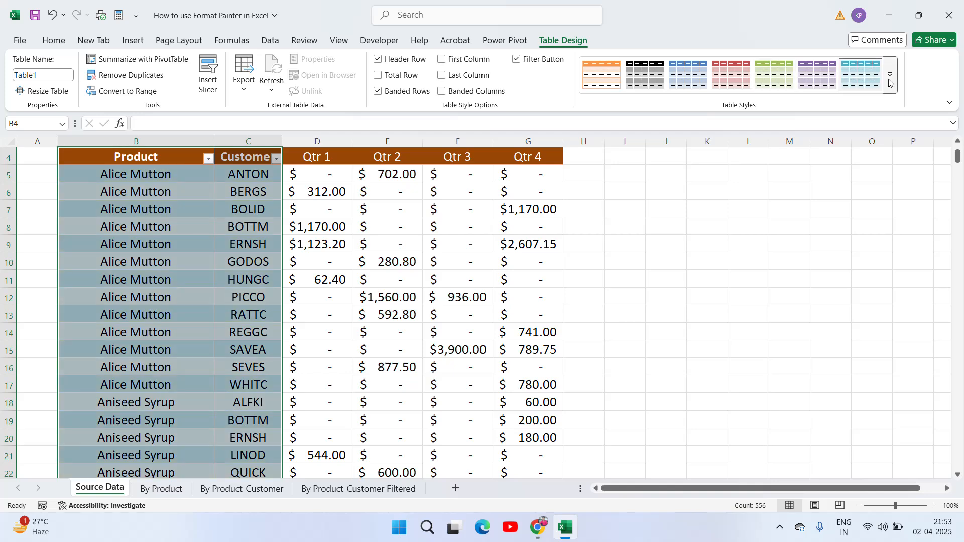
pyautogui.click(888, 79)
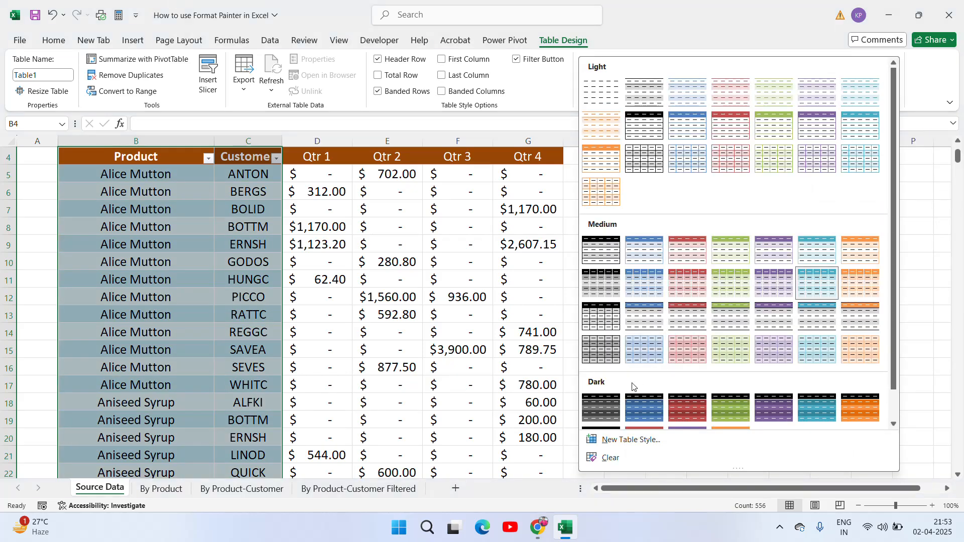
pyautogui.click(692, 405)
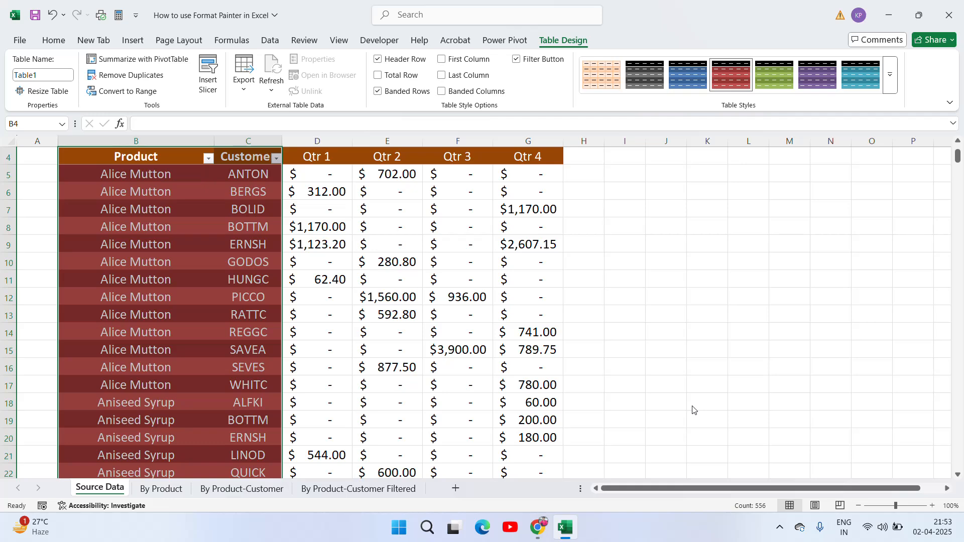
pyautogui.click(810, 79)
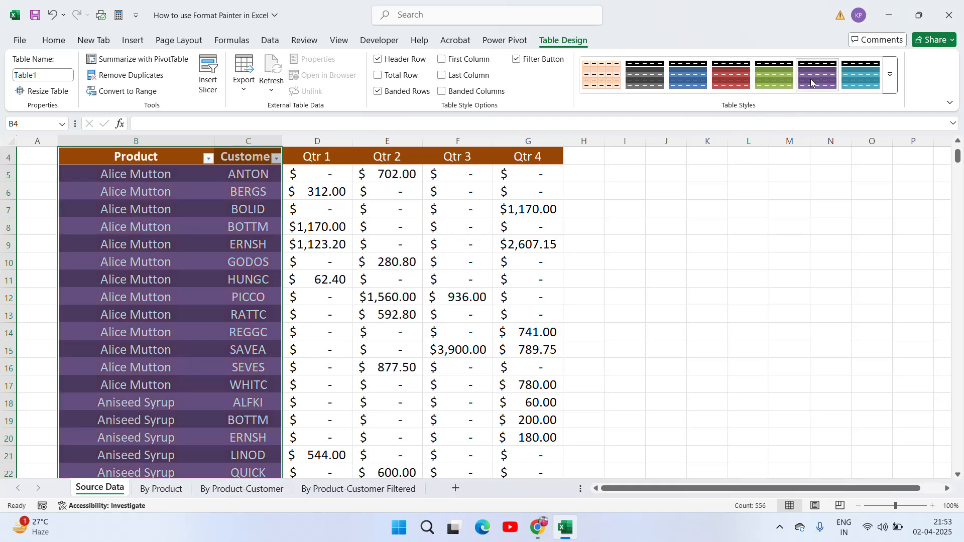
pyautogui.click(763, 229)
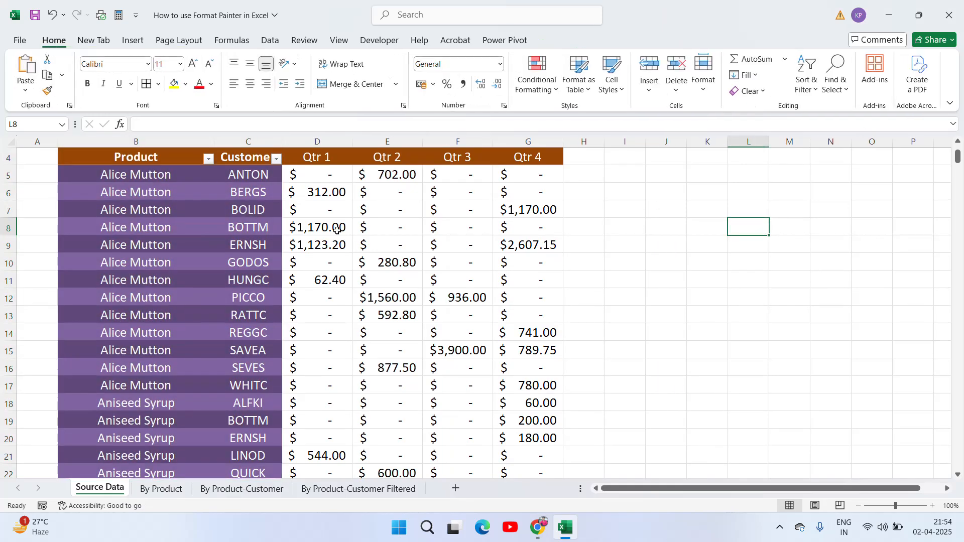
pyautogui.click(318, 219)
pyautogui.hotkey('ctrl', 'Home')
pyautogui.press('Right')
pyautogui.press('Down')
pyautogui.press('Down')
pyautogui.press('Down')
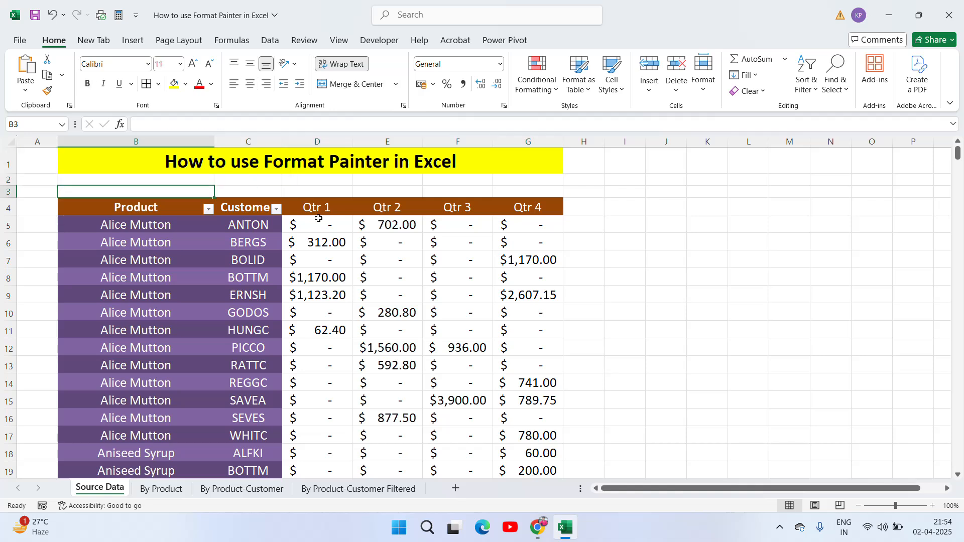
pyautogui.press('Right')
pyautogui.press('Left')
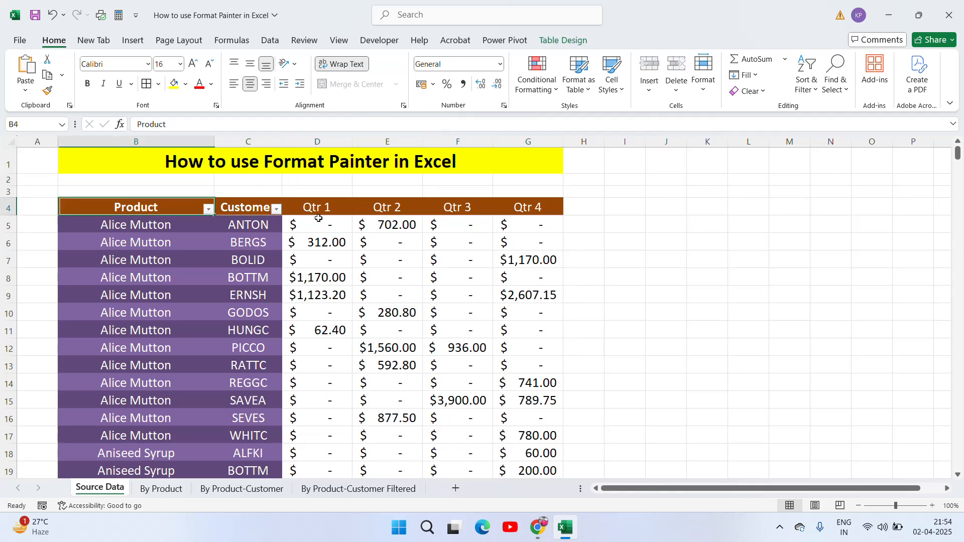
pyautogui.click(239, 226)
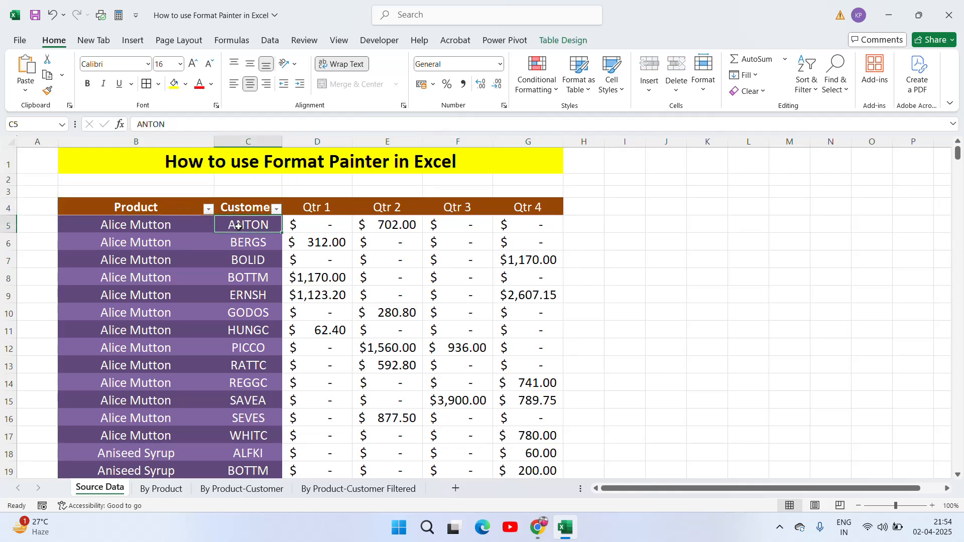
pyautogui.press('Right')
pyautogui.press('Right')
pyautogui.press('Left')
pyautogui.press('Up')
pyautogui.press('Down')
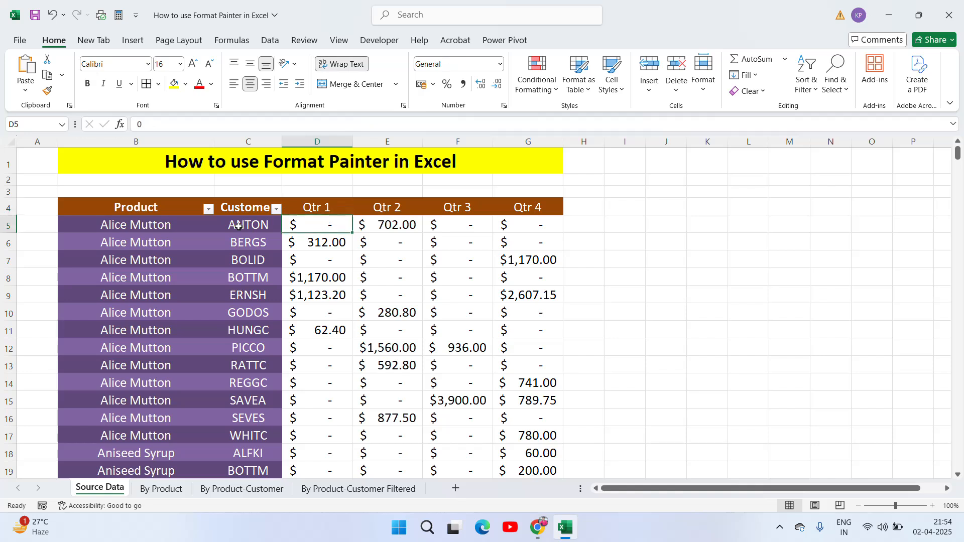
pyautogui.press('Right')
pyautogui.press('Left')
pyautogui.press('Right')
pyautogui.press('Right')
pyautogui.press('Right')
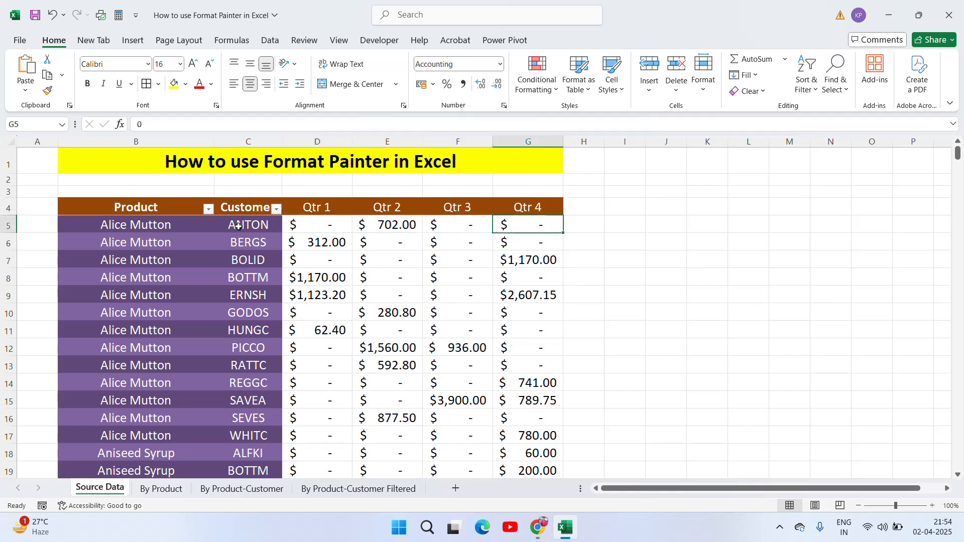
pyautogui.press('Left')
pyautogui.press('Left')
pyautogui.press('Left')
pyautogui.press('Left')
pyautogui.press('Left')
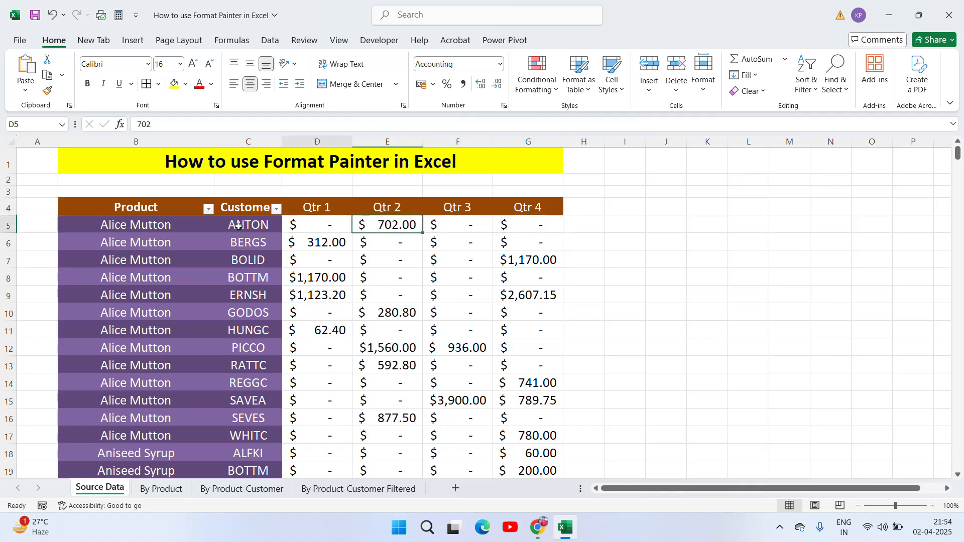
pyautogui.press('Right')
pyautogui.press('Right')
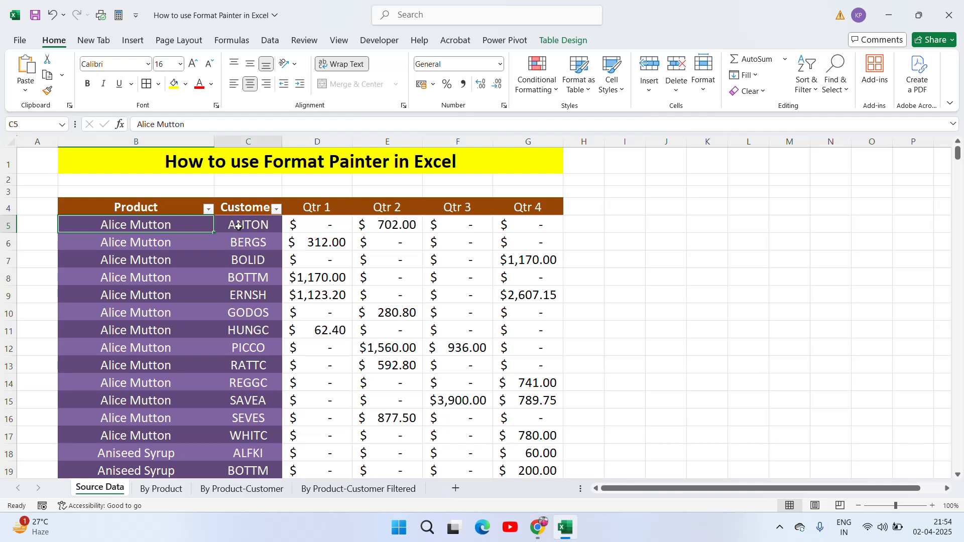
pyautogui.hotkey('shift', 'Right')
pyautogui.hotkey('shift', 'Right')
pyautogui.hotkey('shift', 'Right')
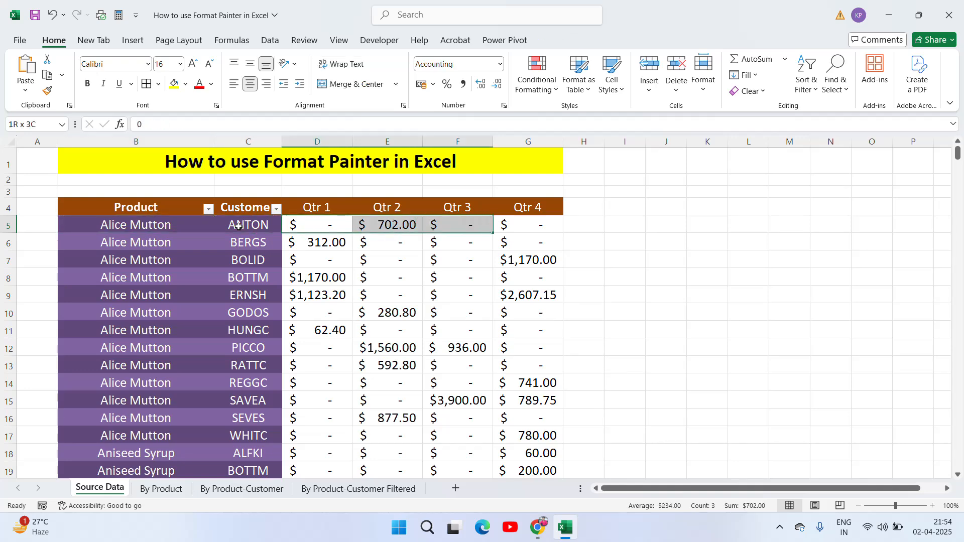
pyautogui.hotkey('ctrl', 'shift', 'Down')
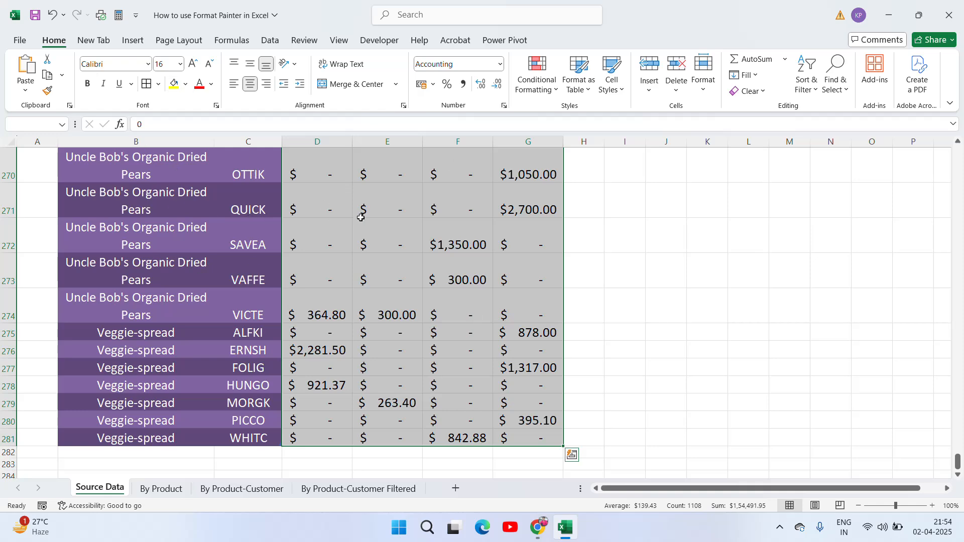
pyautogui.click(301, 221)
pyautogui.hotkey('ctrl', 'Up')
pyautogui.hotkey('ctrl', 'Up')
pyautogui.scroll(1, 303, 223)
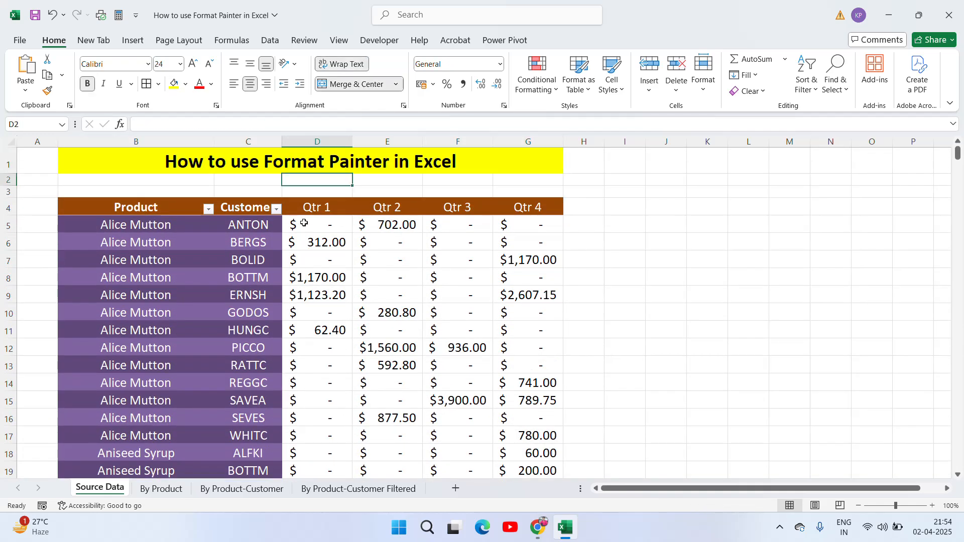
pyautogui.press('Down')
pyautogui.press('Down')
pyautogui.press('Left')
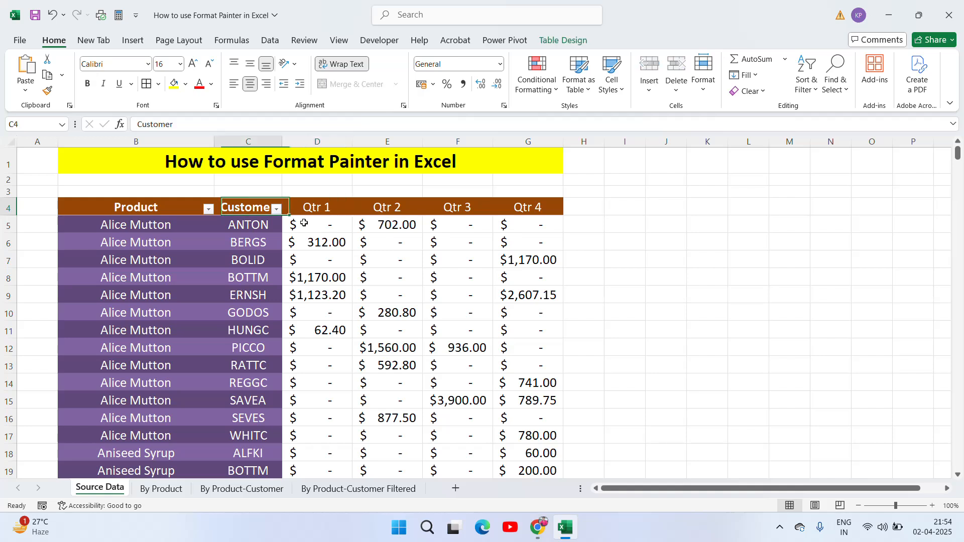
pyautogui.press('Left')
pyautogui.press('Down')
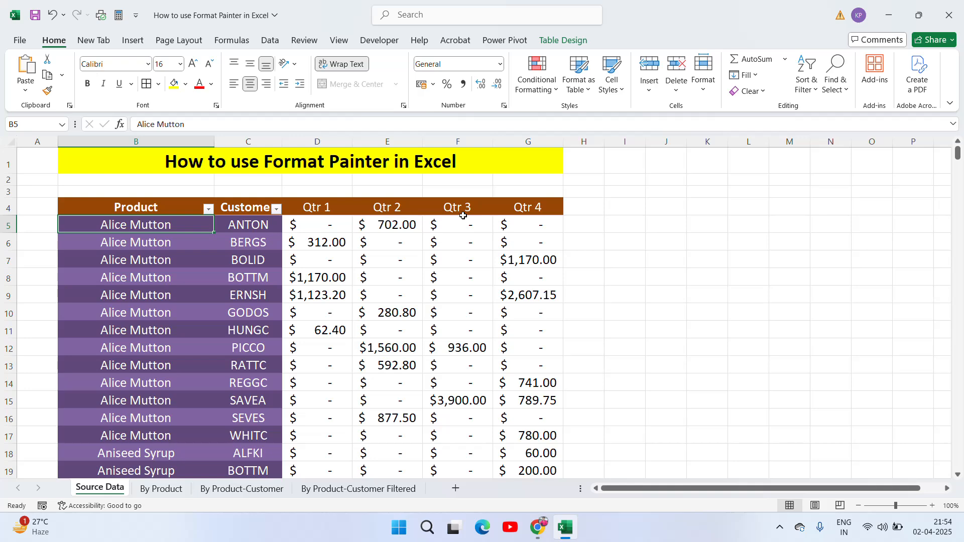
pyautogui.hotkey('shift', 'Right')
pyautogui.hotkey('ctrl', 'shift', 'Down')
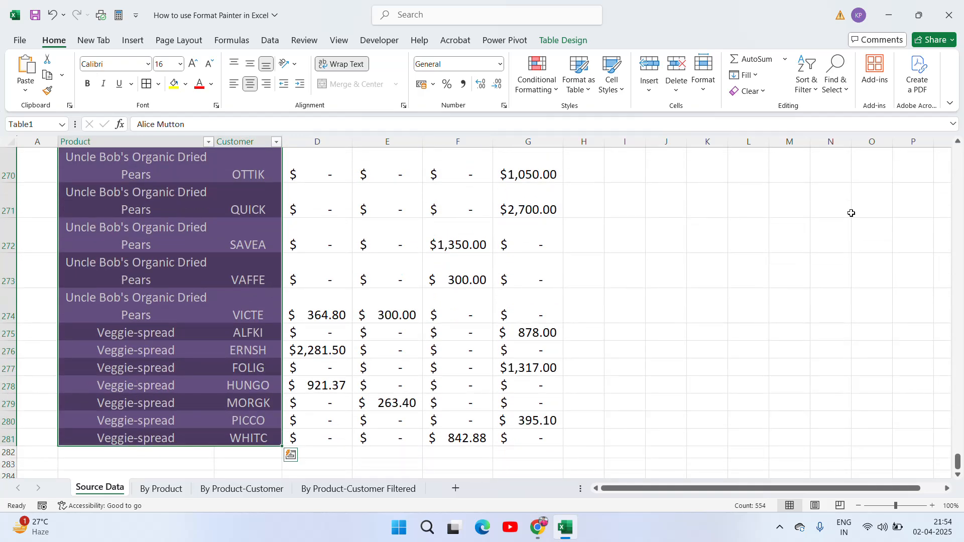
pyautogui.moveTo(957, 461); pyautogui.dragTo(957, 151)
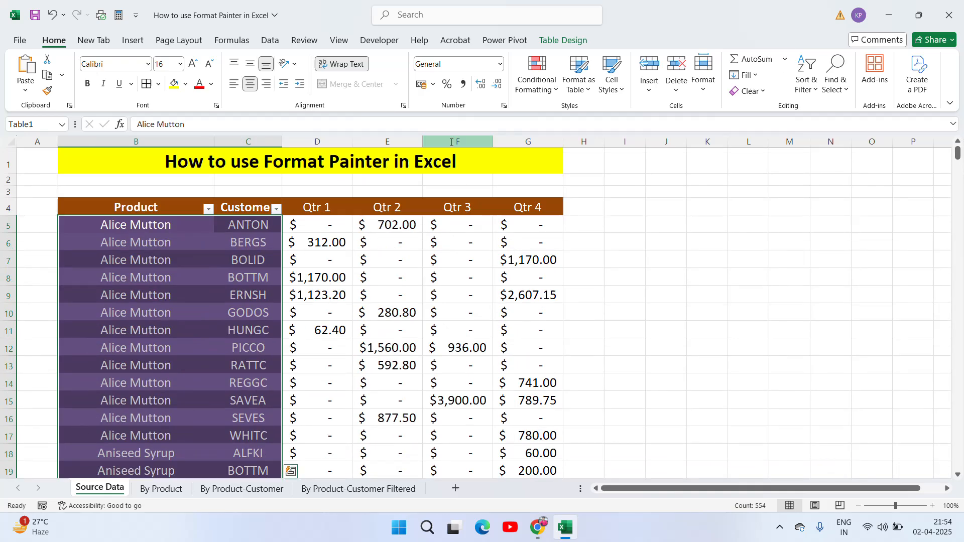
# Step: Format-paint the Product/Customer formatting onto Qtr 1–2, then Qtr 1–2 onto Qtr 3–4
pyautogui.click(48, 91)
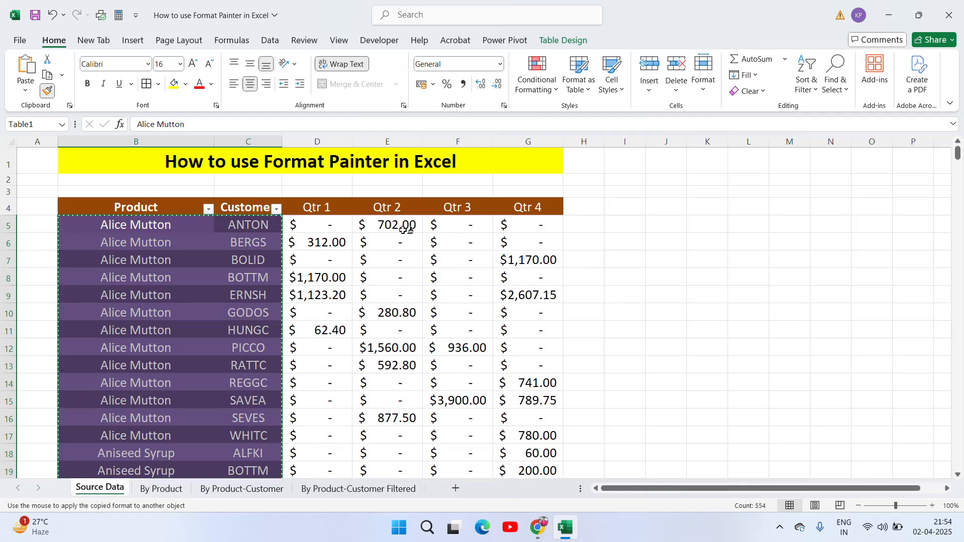
pyautogui.click(338, 222)
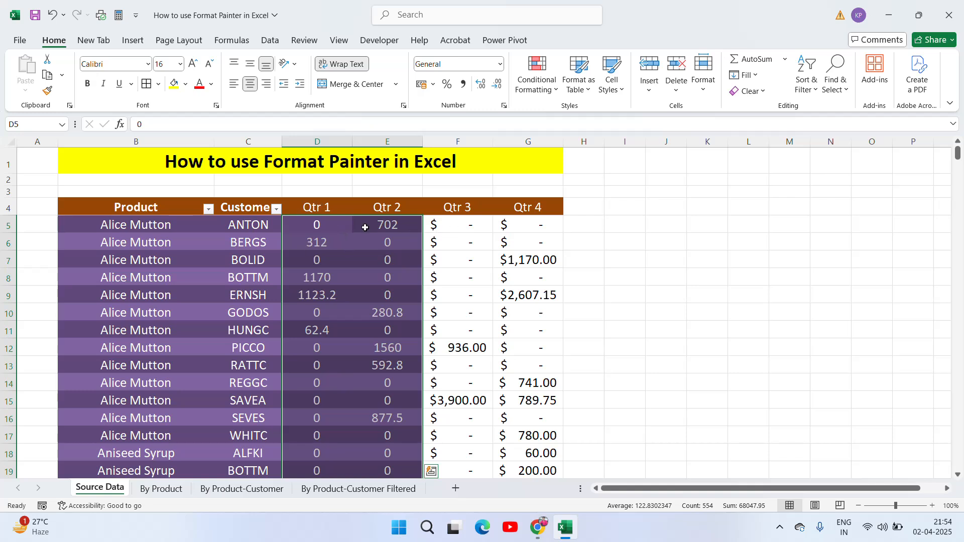
pyautogui.click(149, 223)
pyautogui.press('Right')
pyautogui.press('Right')
pyautogui.hotkey('shift', 'Right')
pyautogui.hotkey('ctrl', 'shift', 'Down')
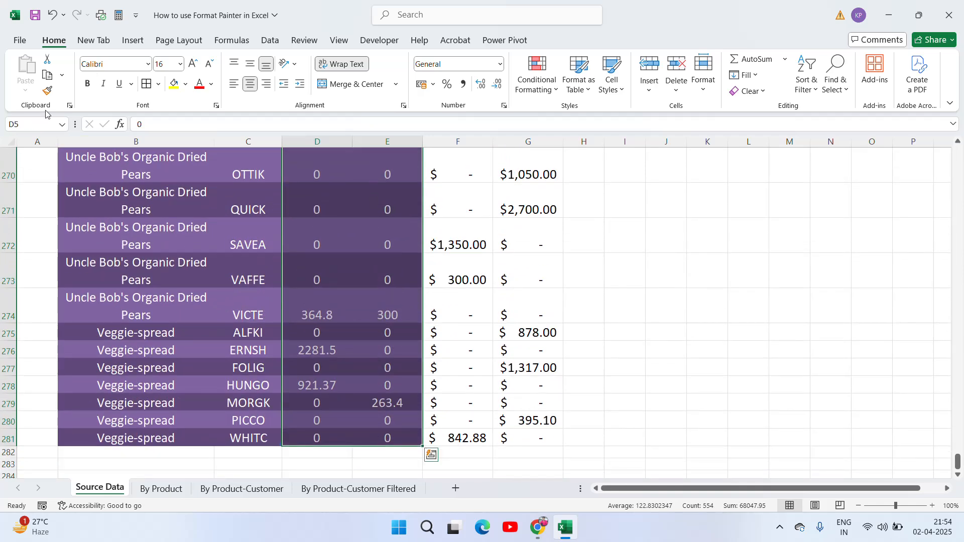
pyautogui.click(47, 91)
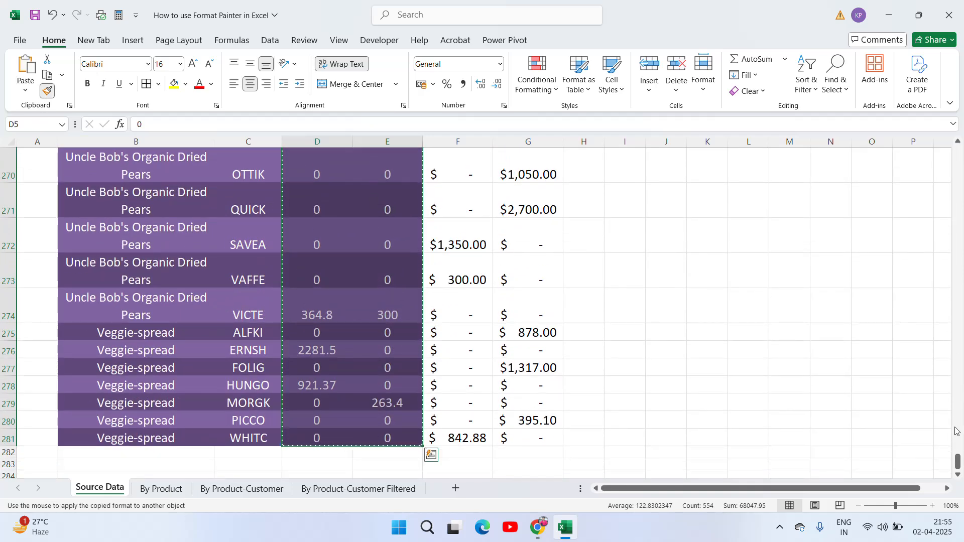
pyautogui.moveTo(958, 458)
pyautogui.mouseDown()
pyautogui.moveTo(957, 467)
pyautogui.moveTo(957, 152)
pyautogui.mouseUp()
pyautogui.click(456, 224)
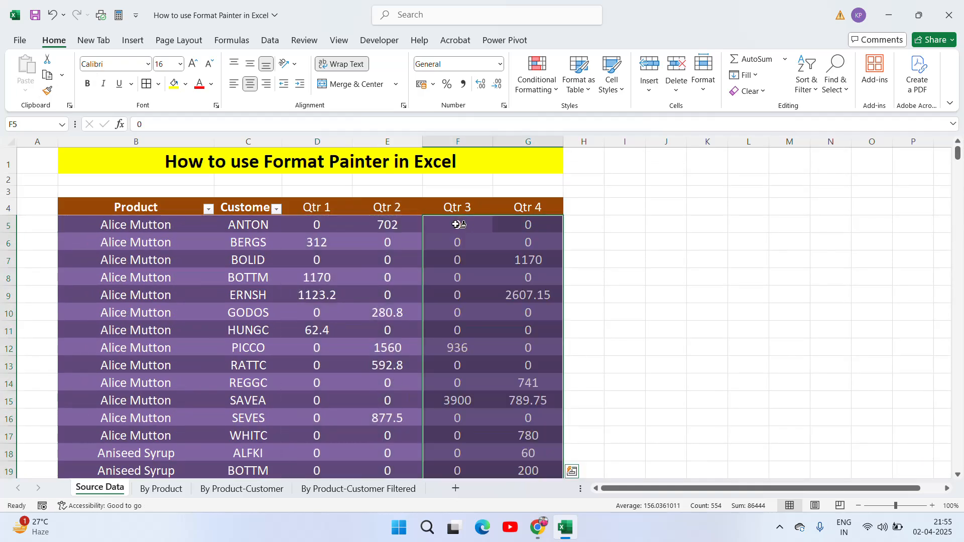
pyautogui.click(385, 259)
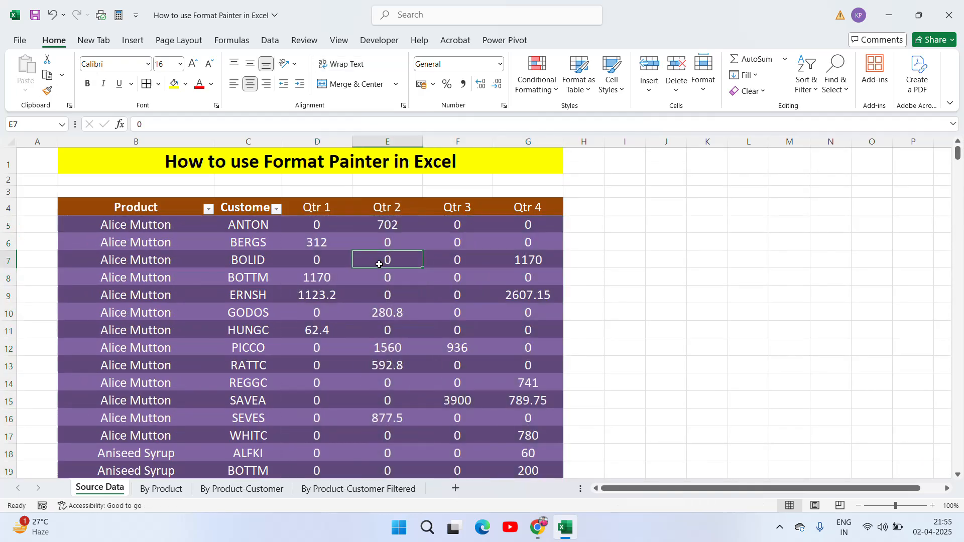
pyautogui.click(665, 259)
pyautogui.press('Left')
pyautogui.press('Left')
pyautogui.press('Left')
pyautogui.press('Left')
pyautogui.press('Left')
pyautogui.press('Left')
pyautogui.press('Left')
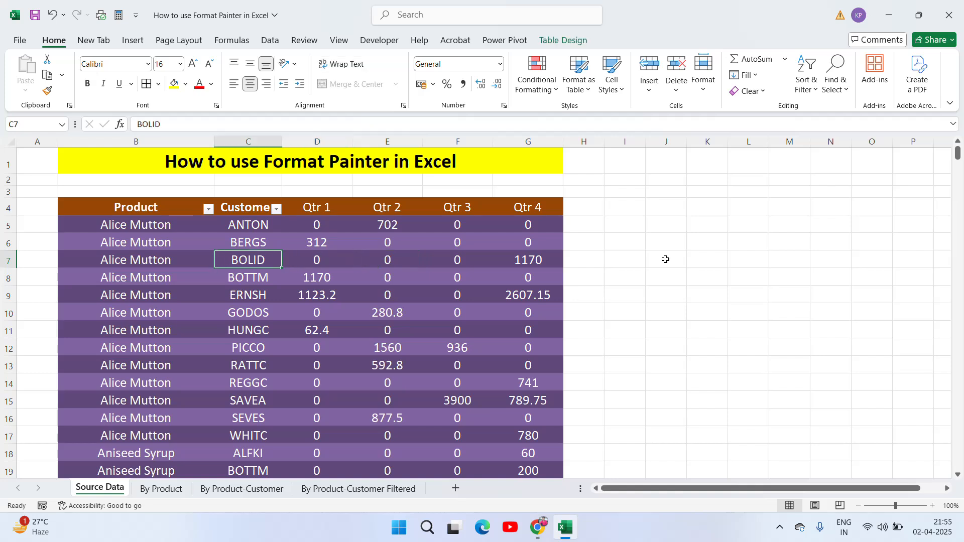
pyautogui.press('Up')
pyautogui.press('Up')
pyautogui.press('Up')
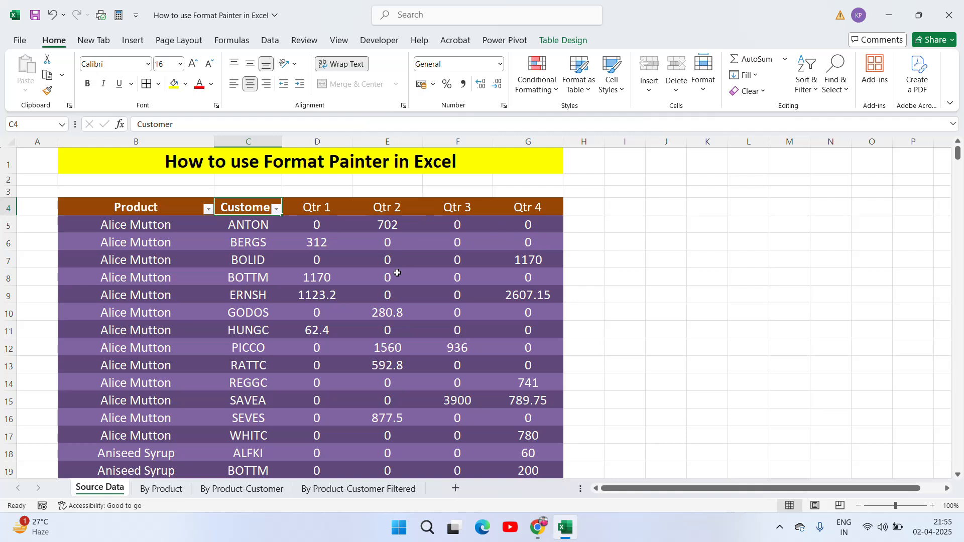
pyautogui.click(192, 263)
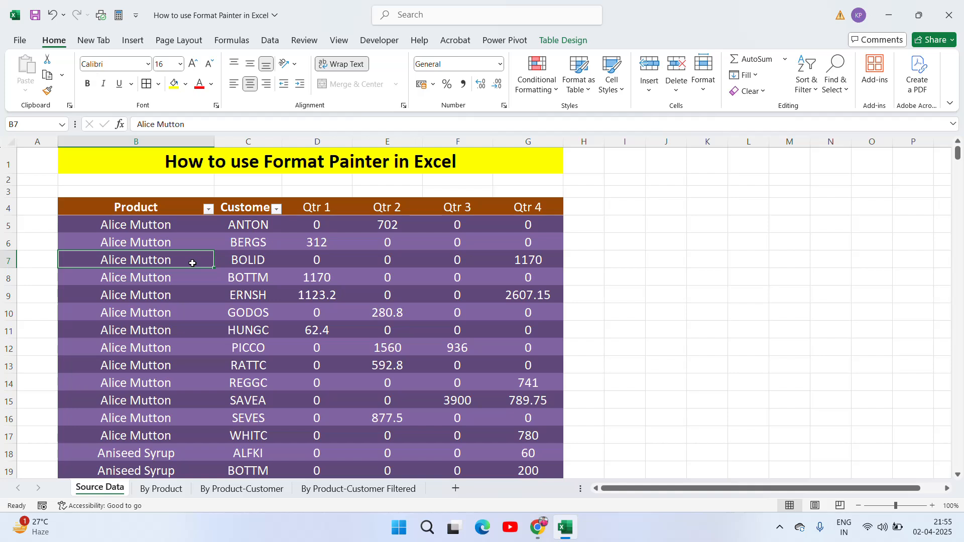
# Step: Select the table body B5:G281 and pick up its formatting with Format Painter
pyautogui.click(232, 205)
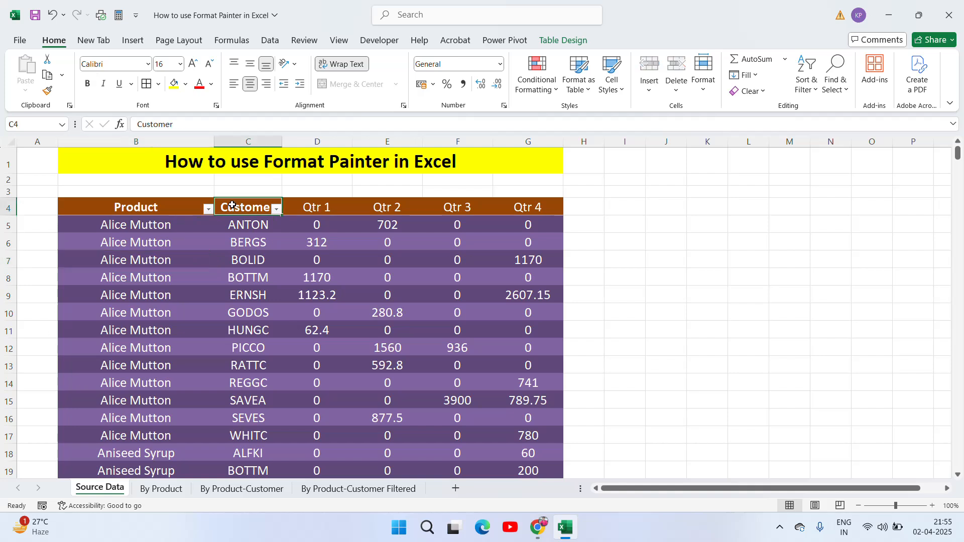
pyautogui.press('Left')
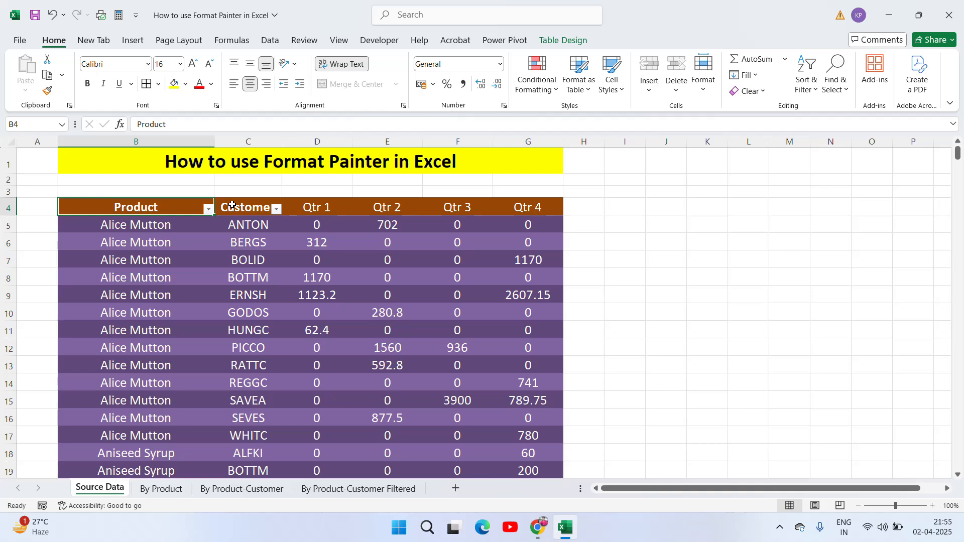
pyautogui.press('Down')
pyautogui.hotkey('ctrl', 'shift', 'Right')
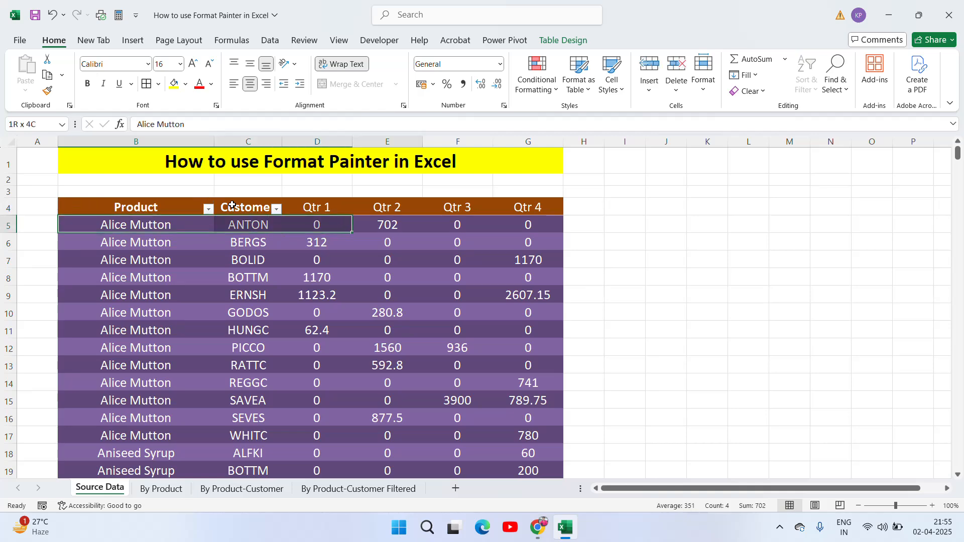
pyautogui.hotkey('ctrl', 'shift', 'Down')
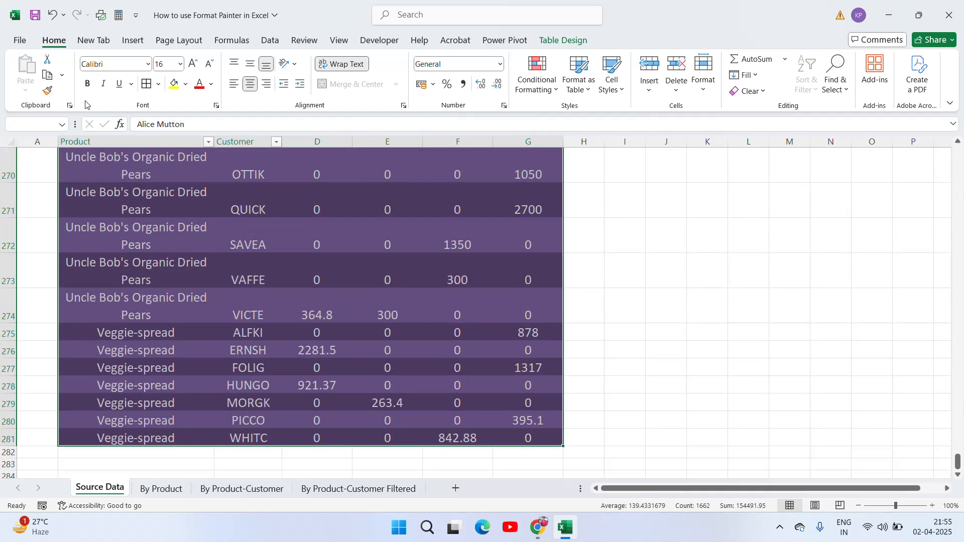
pyautogui.click(47, 90)
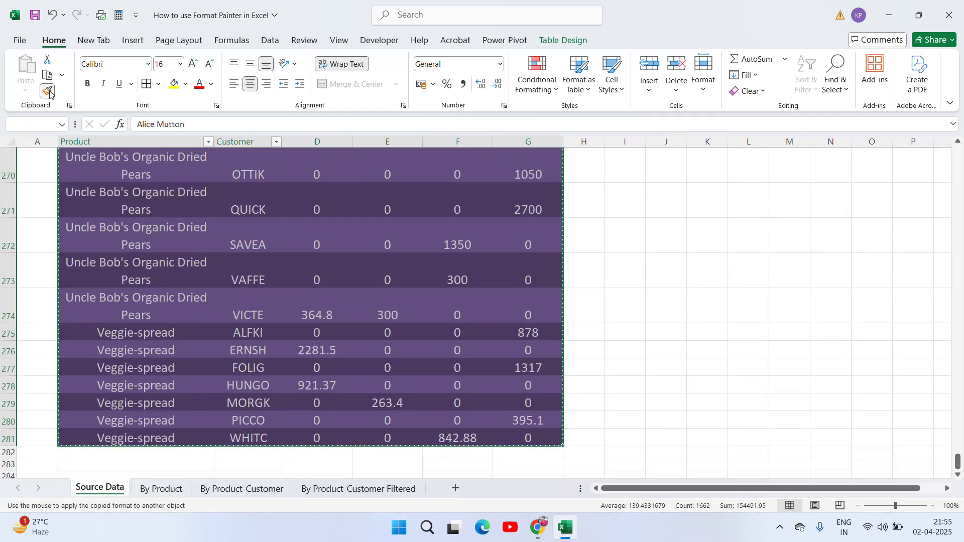
# Step: Paint the table body formatting onto the By Product pivot starting at A8
pyautogui.click(161, 488)
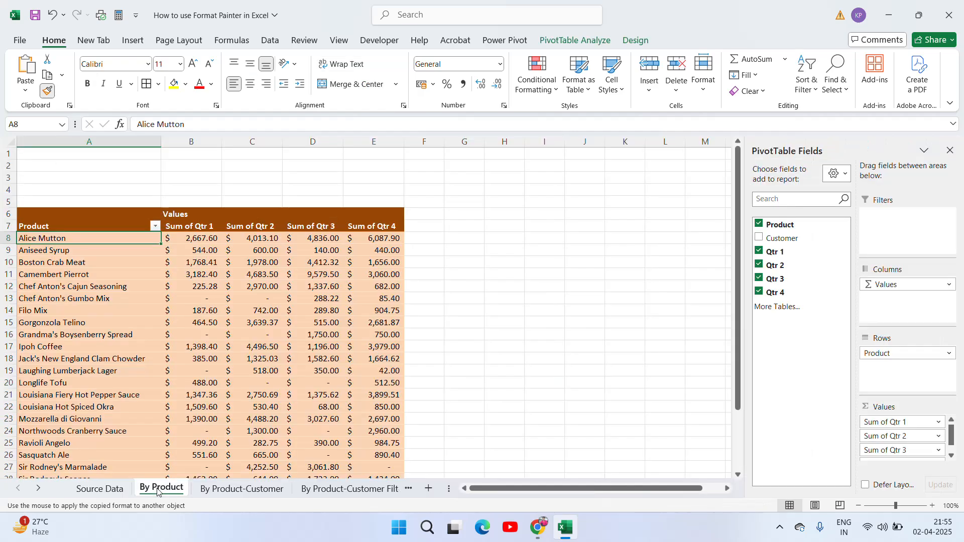
pyautogui.click(87, 239)
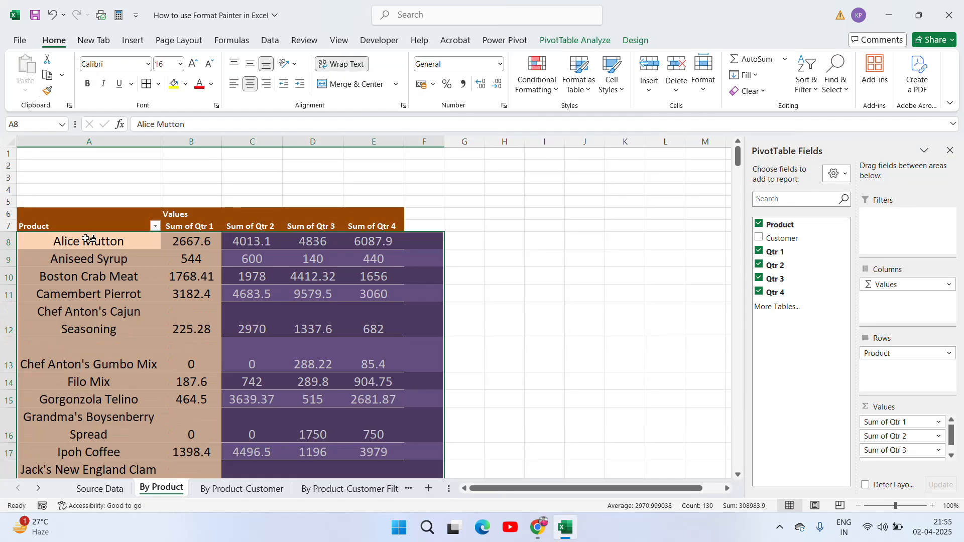
pyautogui.click(201, 273)
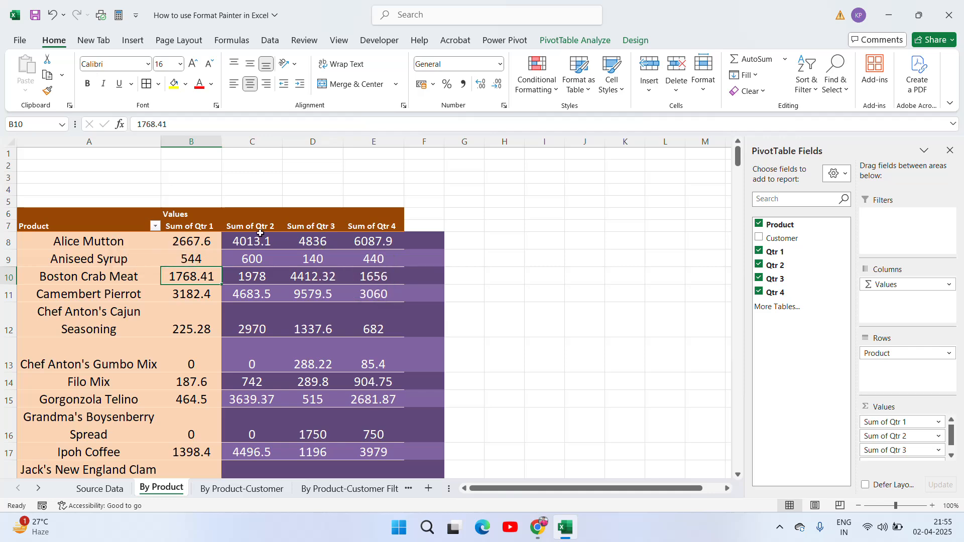
# Step: Pick up the formatting of the pivot's Qtr 2 to Qtr 4 sums, cancelling the stray copy
pyautogui.click(258, 241)
pyautogui.hotkey('shift', 'Right')
pyautogui.hotkey('shift', 'Right')
pyautogui.hotkey('ctrl', 'shift', 'Down')
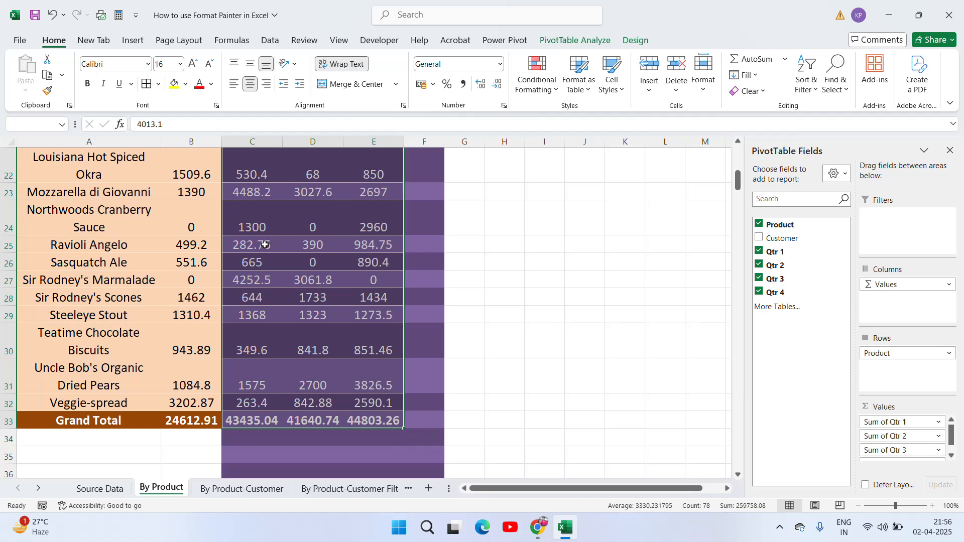
pyautogui.hotkey('ctrl', 'c')
pyautogui.scroll(7, 264, 244)
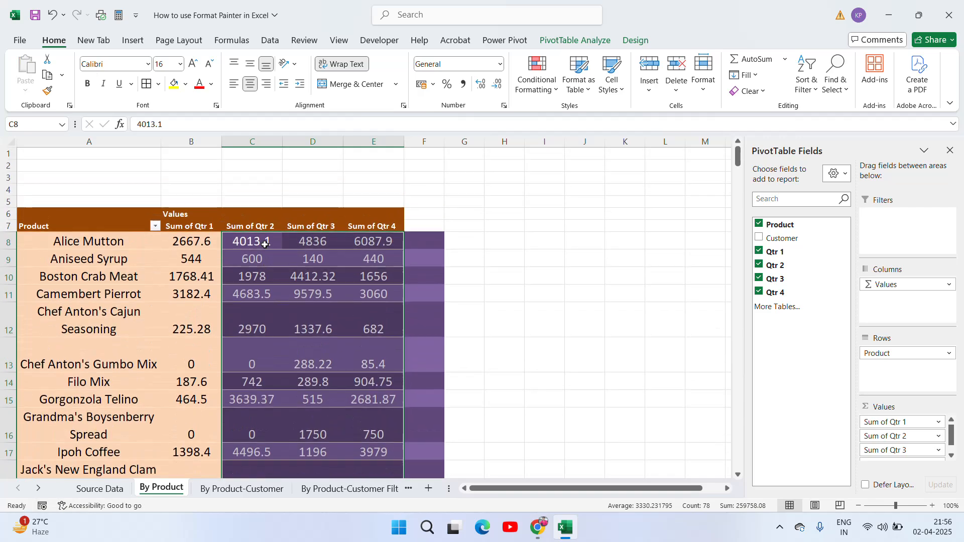
pyautogui.click(48, 92)
pyautogui.press('Escape')
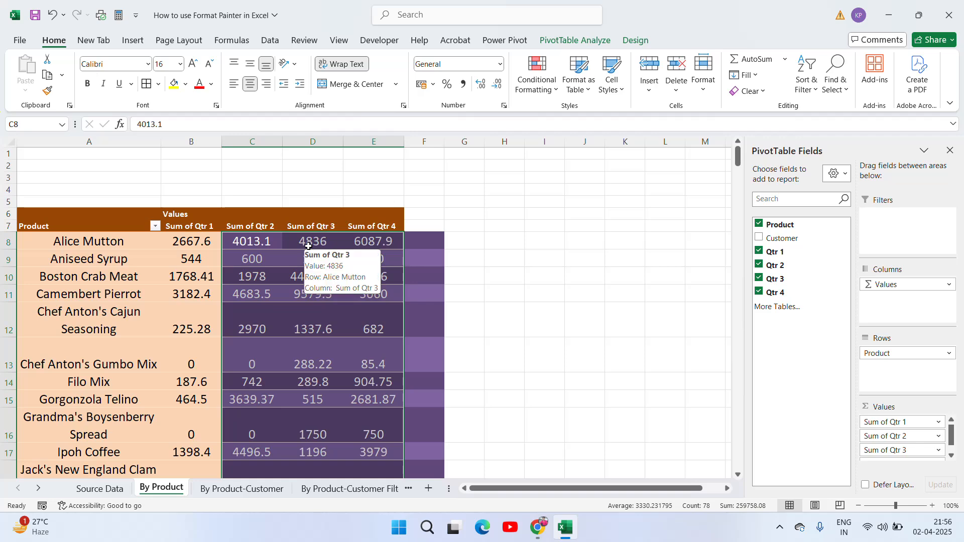
# Step: Pick up the Qtr 2 and Qtr 3 sum formatting and paint it onto the pivot from A8
pyautogui.click(273, 243)
pyautogui.press('Left')
pyautogui.press('Left')
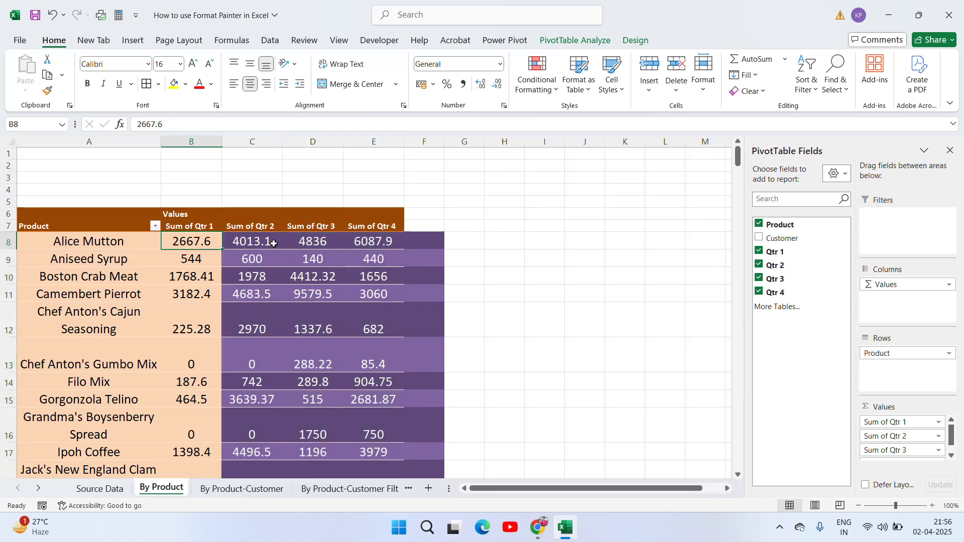
pyautogui.press('Right')
pyautogui.press('Right')
pyautogui.hotkey('shift', 'Right')
pyautogui.hotkey('ctrl', 'shift', 'Down')
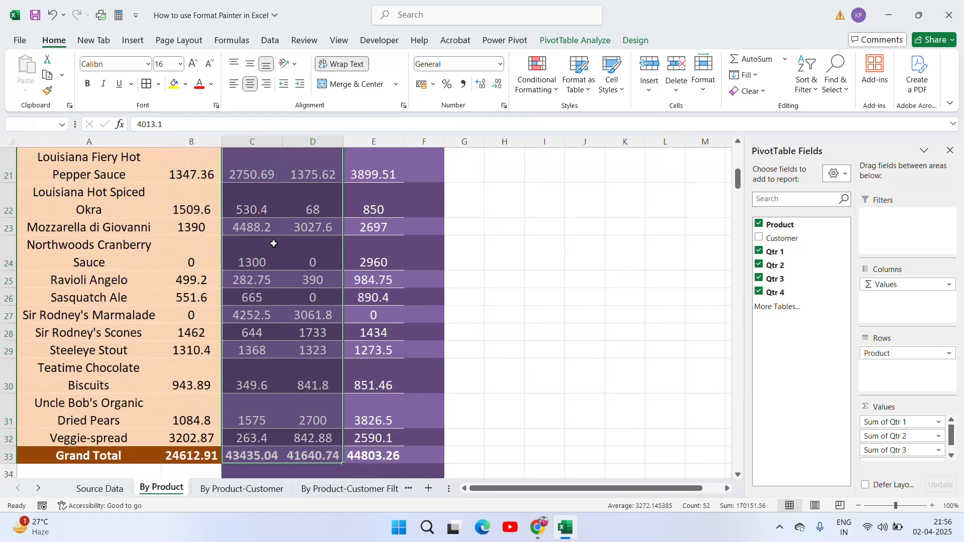
pyautogui.click(48, 96)
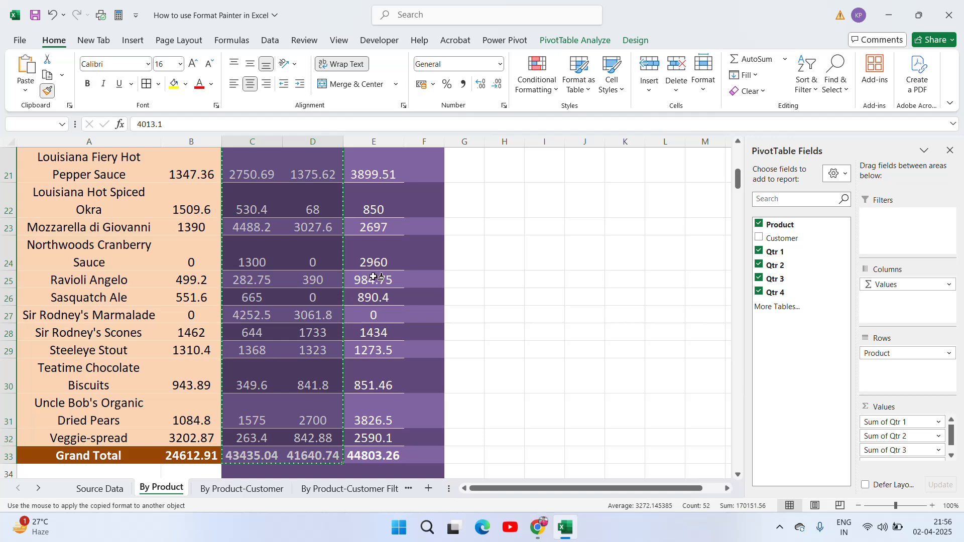
pyautogui.moveTo(740, 191); pyautogui.dragTo(738, 168)
pyautogui.click(73, 244)
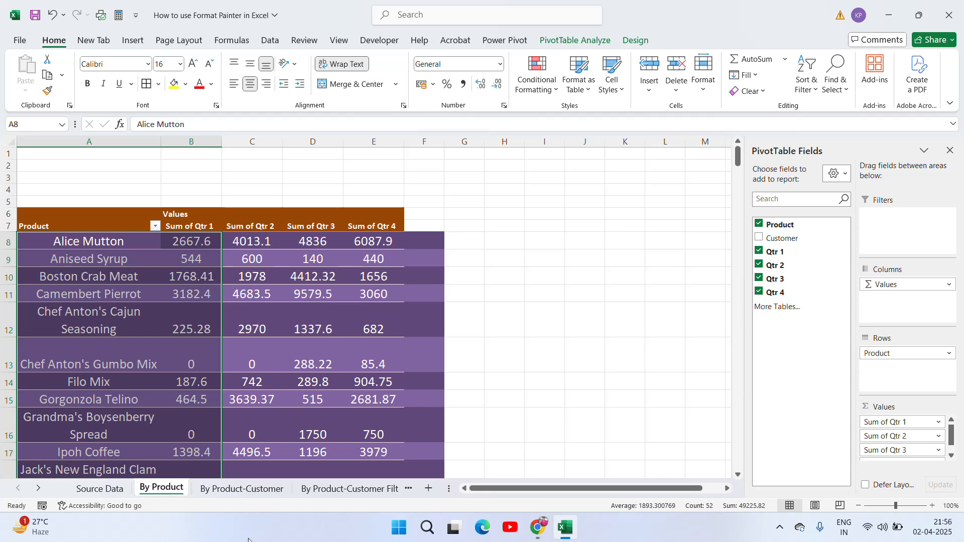
# Step: On the Source Data sheet, select and copy the source table B4:G281
pyautogui.click(100, 488)
pyautogui.click(157, 263)
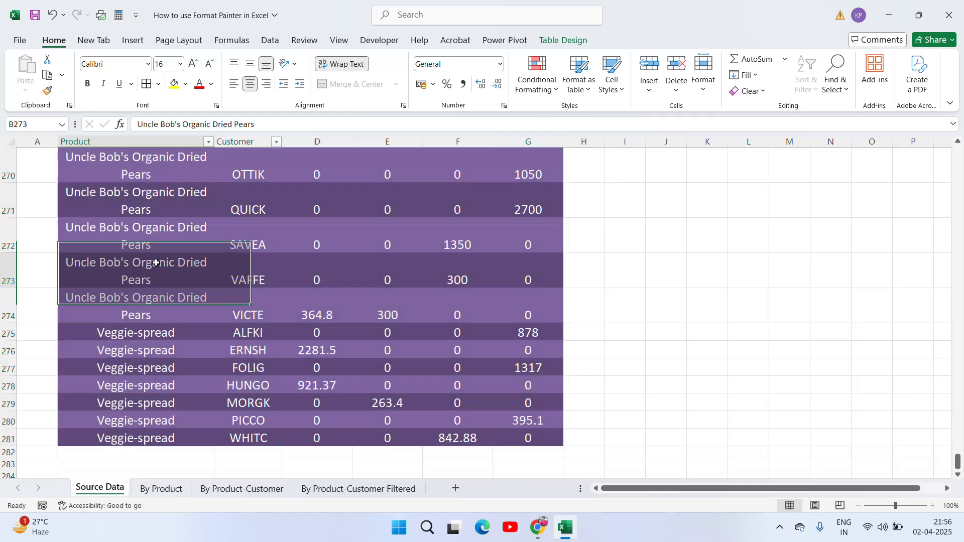
pyautogui.hotkey('ctrl', 'Up')
pyautogui.hotkey('ctrl', 'Up')
pyautogui.press('Down')
pyautogui.press('Down')
pyautogui.press('Down')
pyautogui.press('Down')
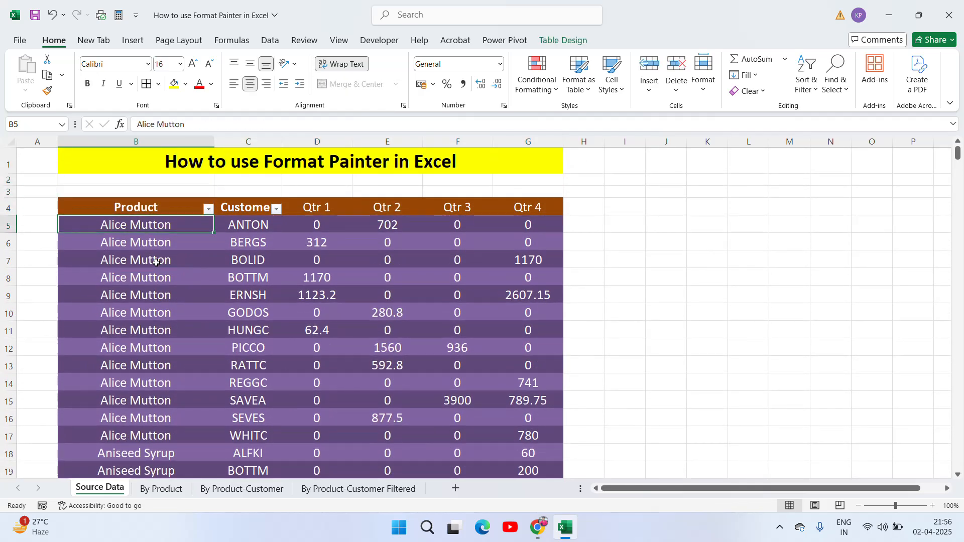
pyautogui.press('Up')
pyautogui.press('Down')
pyautogui.press('Up')
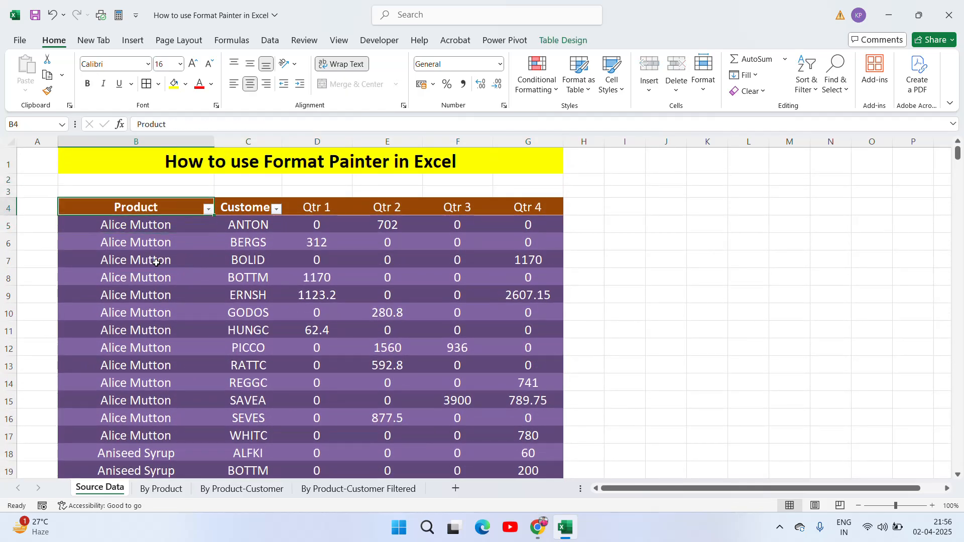
pyautogui.hotkey('shift', 'Right')
pyautogui.hotkey('ctrl', 'shift', 'Down')
pyautogui.hotkey('shift', 'Right')
pyautogui.hotkey('shift', 'Right')
pyautogui.hotkey('shift', 'Right')
pyautogui.hotkey('shift', 'Right')
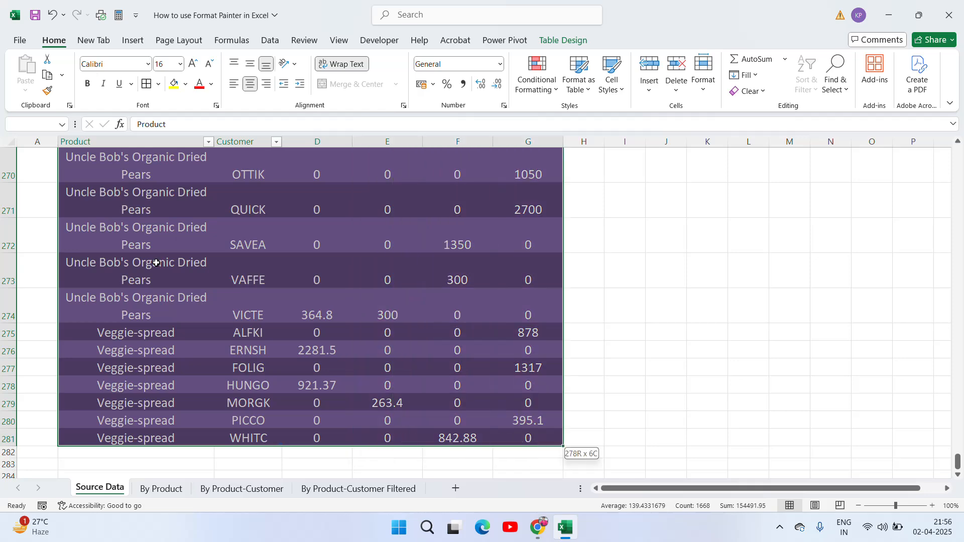
pyautogui.hotkey('ctrl', 'c')
pyautogui.press('Up')
pyautogui.press('Up')
# Step: Paste the table at I4, try No Fill, then undo the paste and cancel the copy
pyautogui.press('Right')
pyautogui.press('Right')
pyautogui.press('Right')
pyautogui.press('Right')
pyautogui.press('Right')
pyautogui.press('Right')
pyautogui.press('Right')
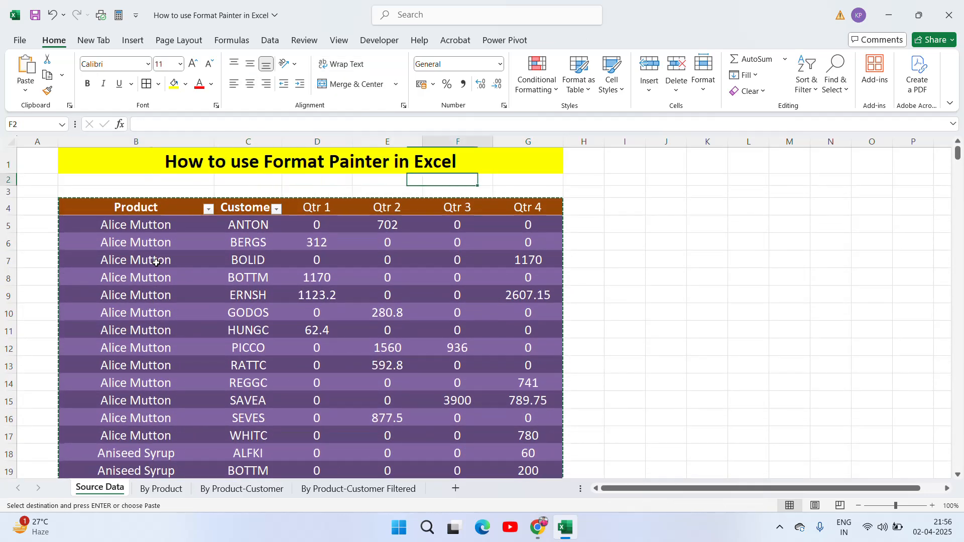
pyautogui.press('Down')
pyautogui.press('Down')
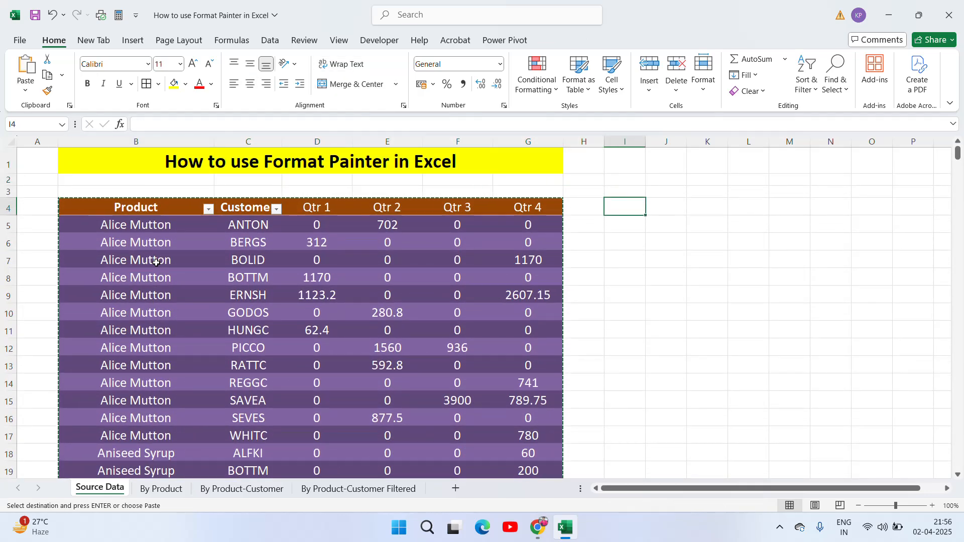
pyautogui.hotkey('ctrl', 'v')
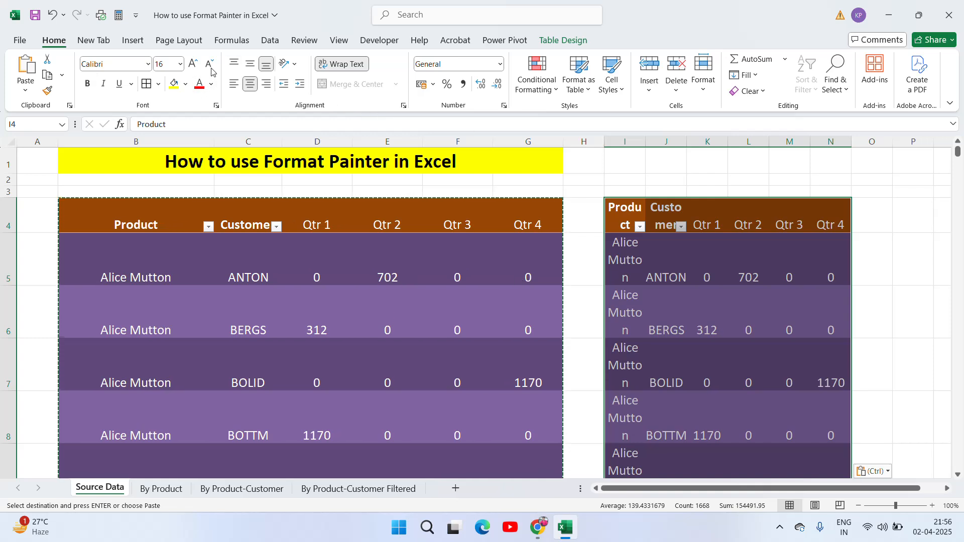
pyautogui.click(185, 85)
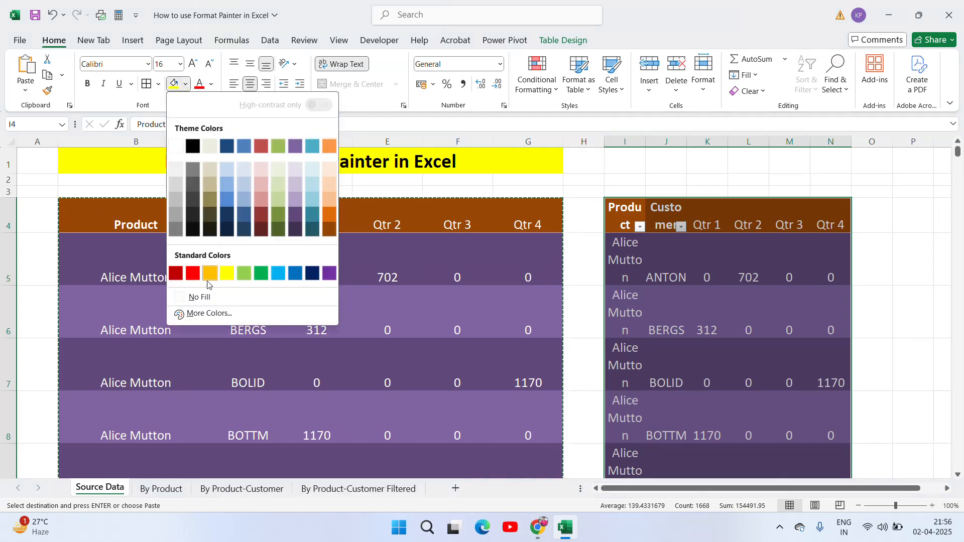
pyautogui.click(198, 300)
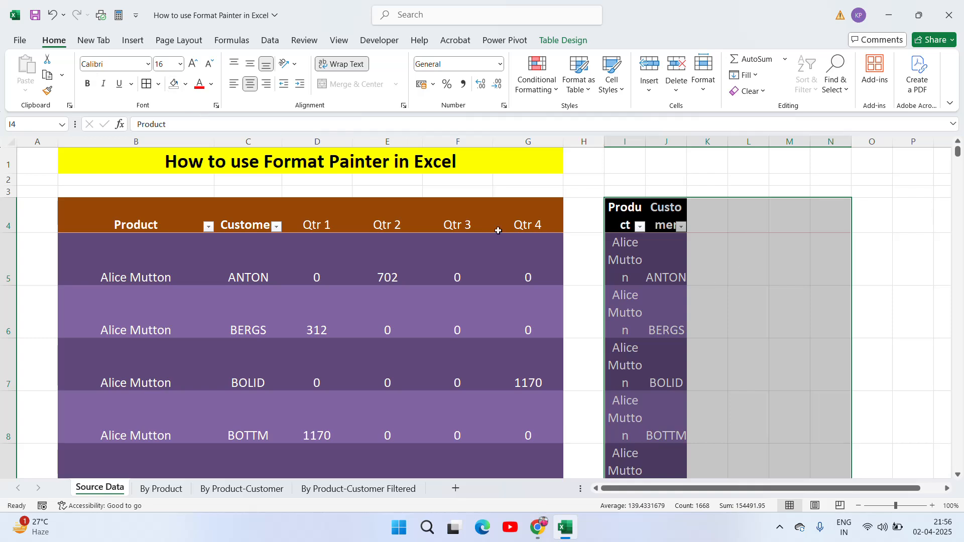
pyautogui.hotkey('ctrl', 'z')
pyautogui.hotkey('ctrl', 'z')
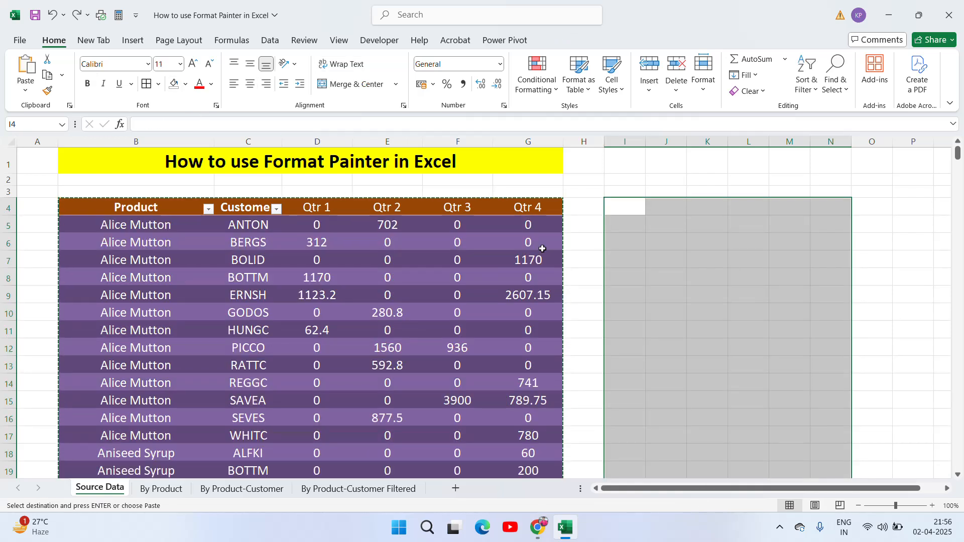
pyautogui.press('Escape')
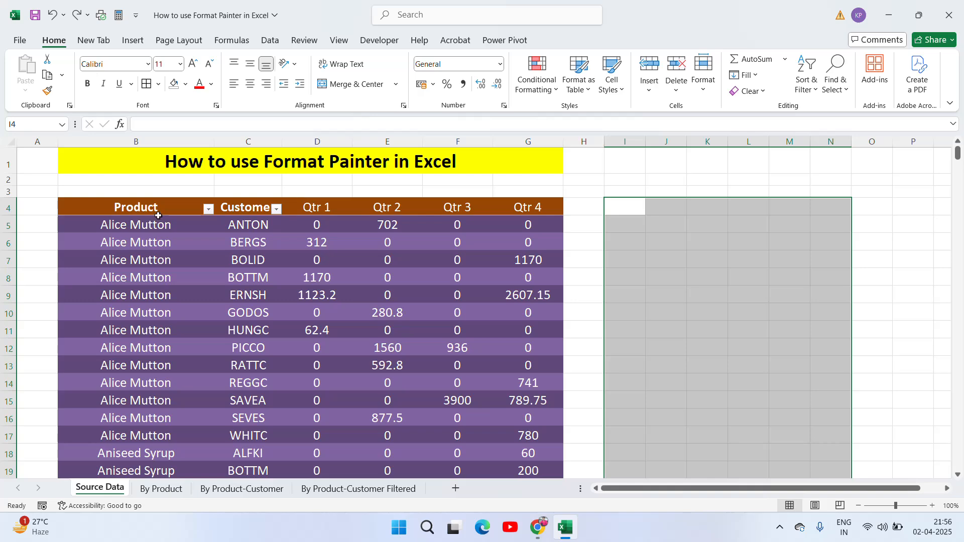
# Step: Return to the top of the source table, then go to the By Product sheet
pyautogui.click(136, 208)
pyautogui.press('Right')
pyautogui.press('Right')
pyautogui.press('Left')
pyautogui.press('Left')
pyautogui.press('Down')
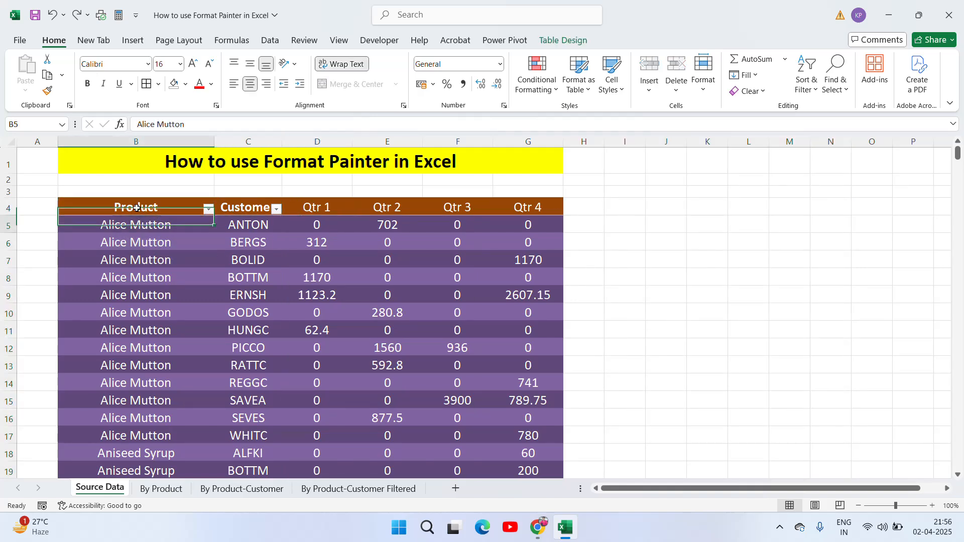
pyautogui.press('Down')
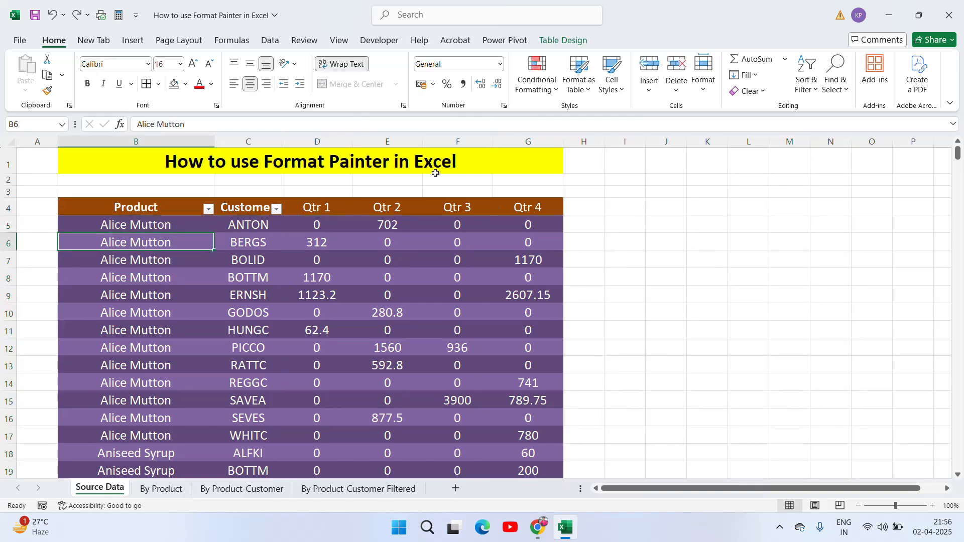
pyautogui.click(161, 489)
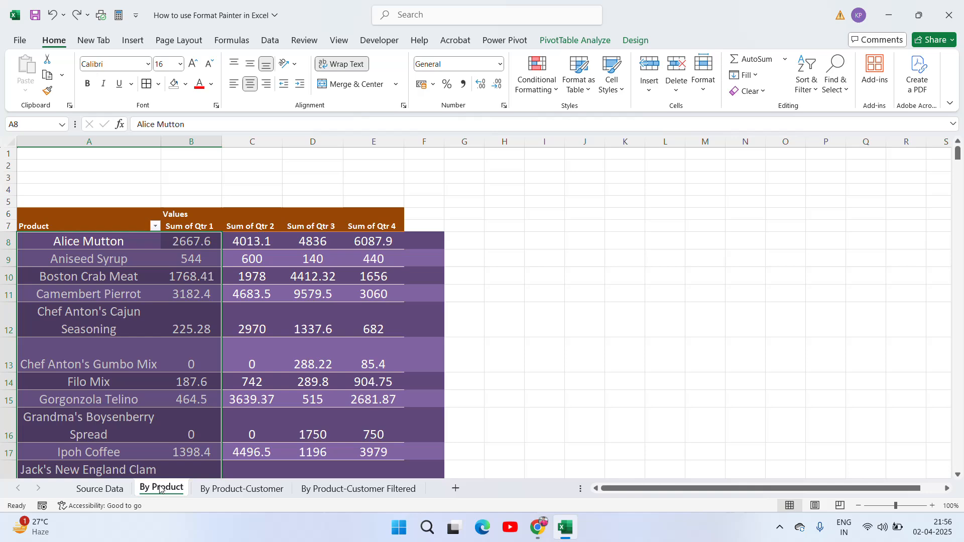
# Step: On By Product-Customer Filtered, copy the pivot A7:E18 and paste it at H7
pyautogui.click(243, 489)
pyautogui.click(331, 489)
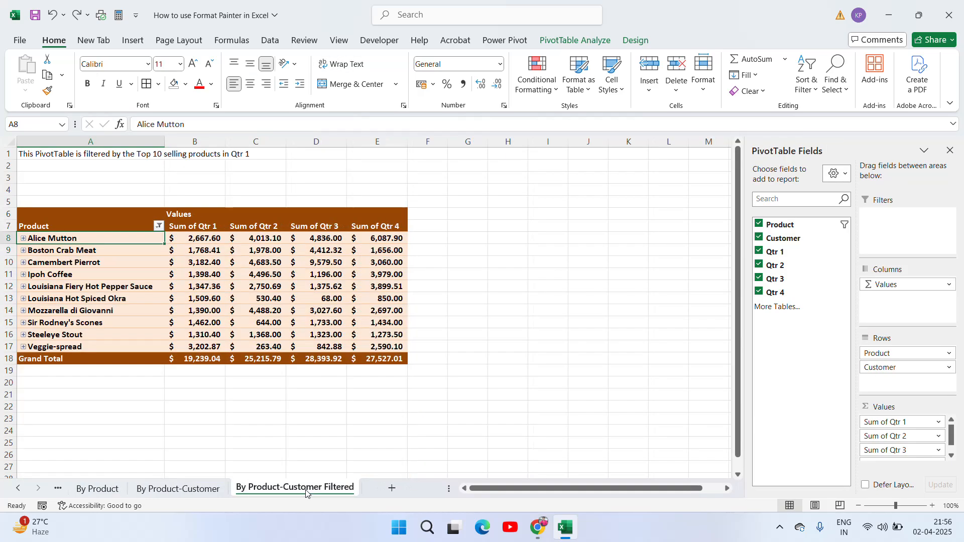
pyautogui.click(253, 216)
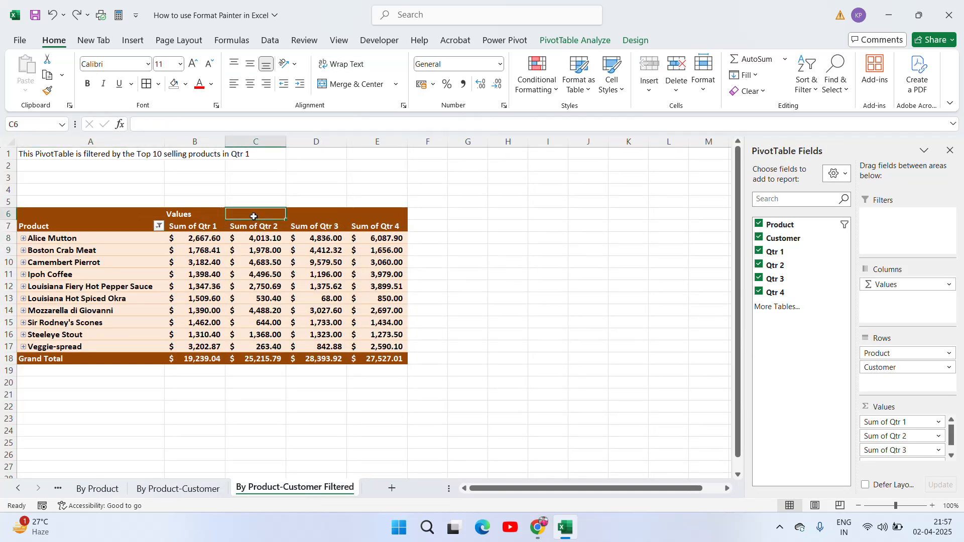
pyautogui.press('Left')
pyautogui.press('Left')
pyautogui.press('Down')
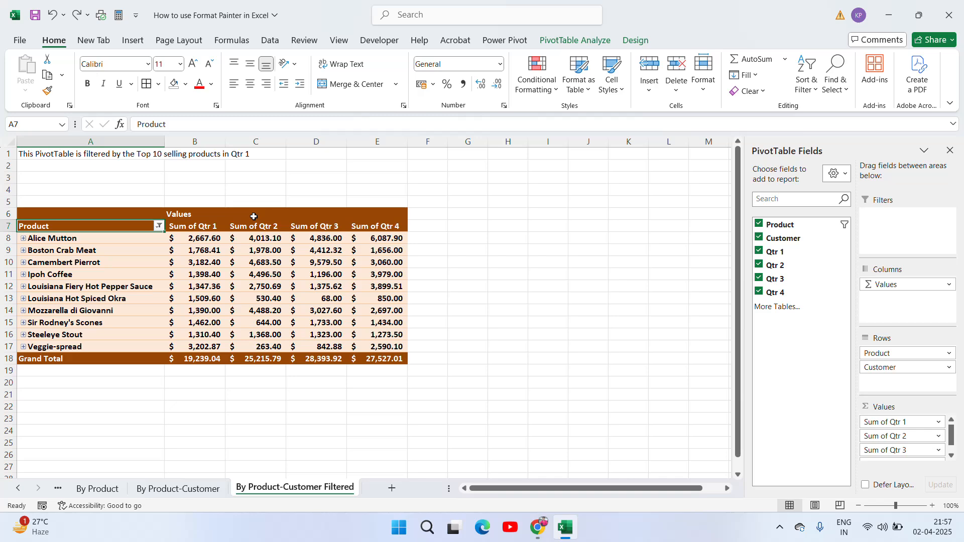
pyautogui.hotkey('shift', 'Right')
pyautogui.hotkey('shift', 'Right')
pyautogui.hotkey('shift', 'Right')
pyautogui.hotkey('shift', 'Right')
pyautogui.hotkey('ctrl', 'shift', 'Down')
pyautogui.hotkey('ctrl', 'c')
pyautogui.press('Right')
pyautogui.press('Right')
pyautogui.press('Right')
pyautogui.press('Right')
pyautogui.press('Right')
pyautogui.press('Right')
pyautogui.press('Right')
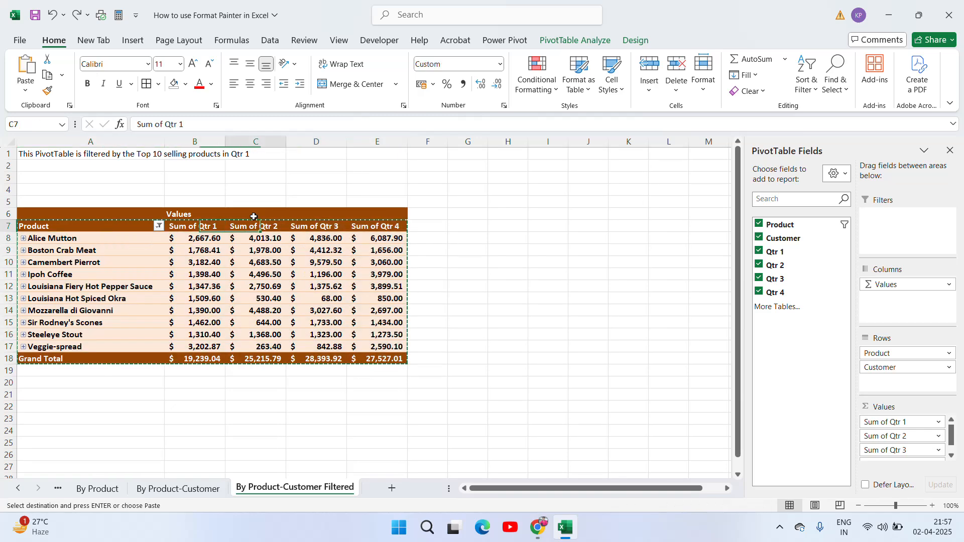
pyautogui.hotkey('ctrl', 'v')
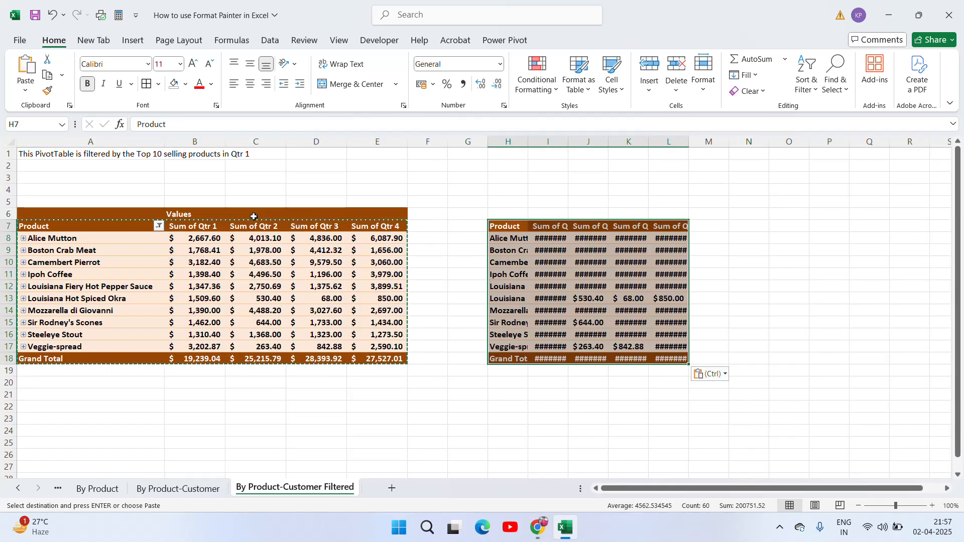
pyautogui.press('Escape')
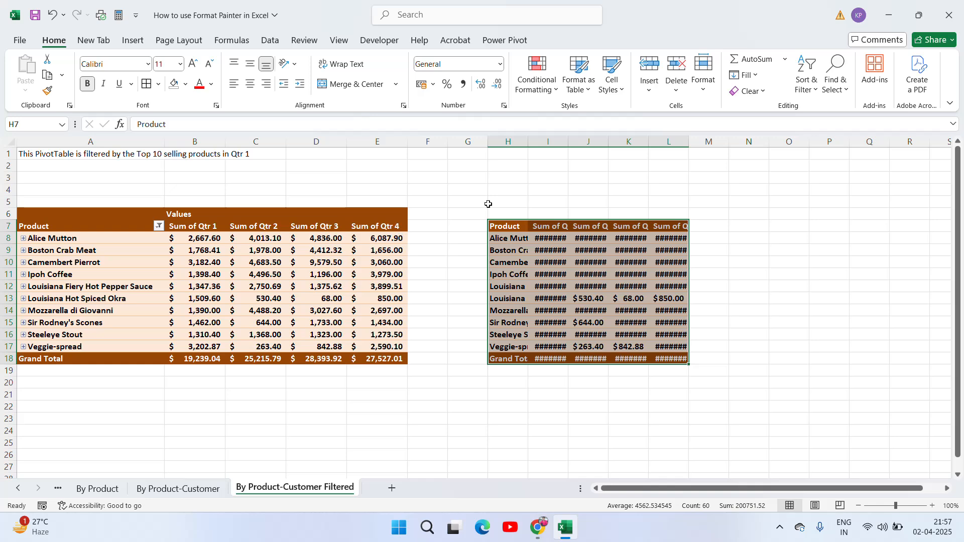
# Step: Auto-fit all sheet columns and close the PivotTable Fields pane
pyautogui.hotkey('ctrl', 'a')
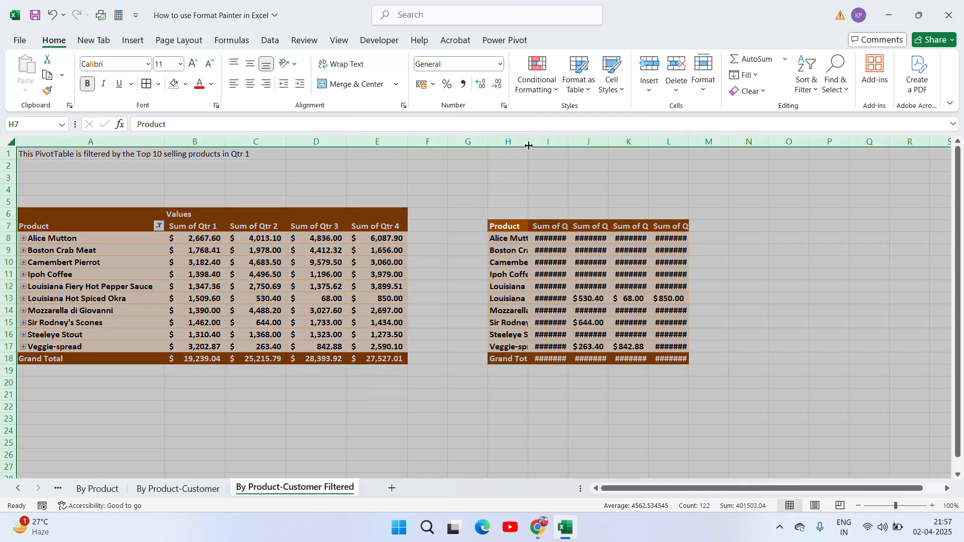
pyautogui.doubleClick(528, 142)
pyautogui.click(671, 241)
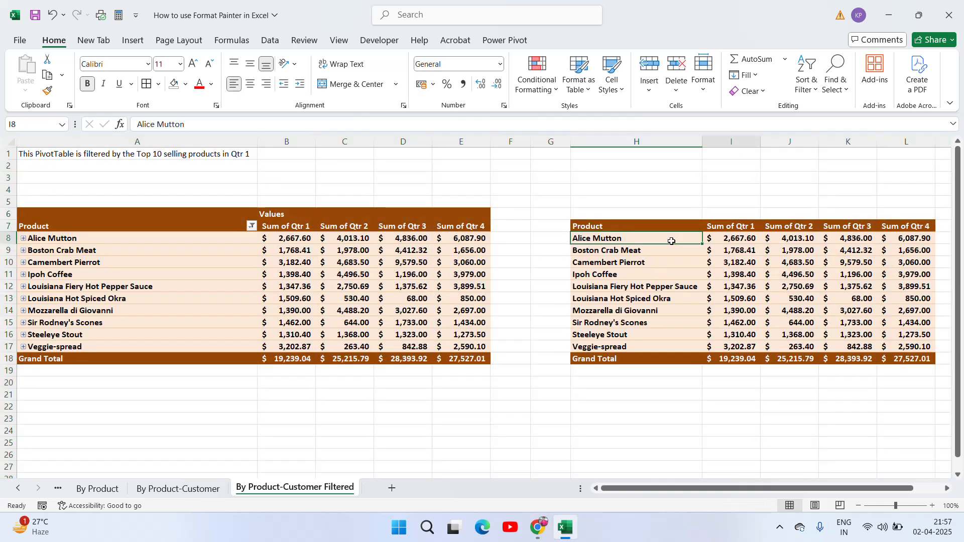
pyautogui.press('Left')
pyautogui.press('Left')
pyautogui.press('Left')
pyautogui.press('Left')
pyautogui.press('Left')
pyautogui.press('Left')
pyautogui.press('Left')
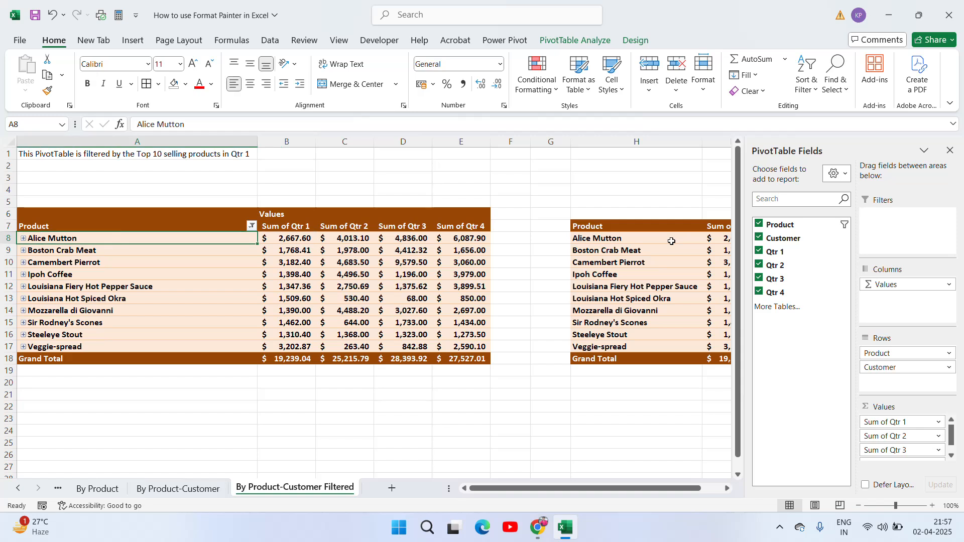
pyautogui.press('Up')
pyautogui.press('Down')
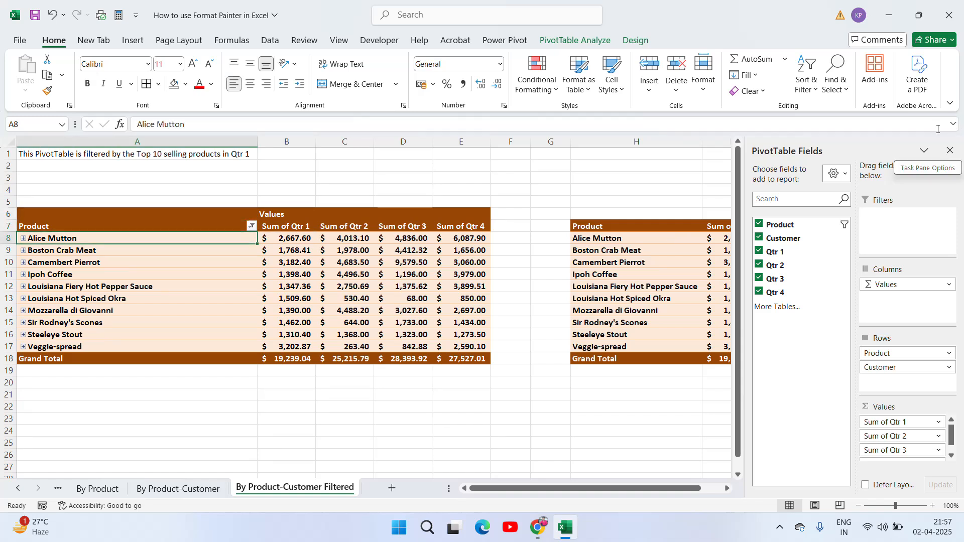
pyautogui.click(949, 151)
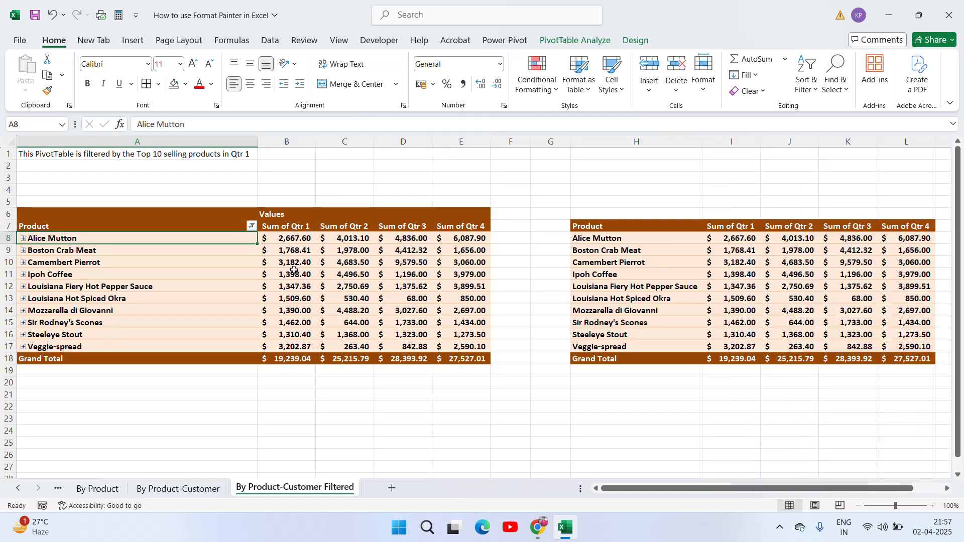
# Step: Select the original pivot's body A8:E18 through the Grand Total row
pyautogui.keyDown('shift'); pyautogui.click(475, 358); pyautogui.keyUp('shift')
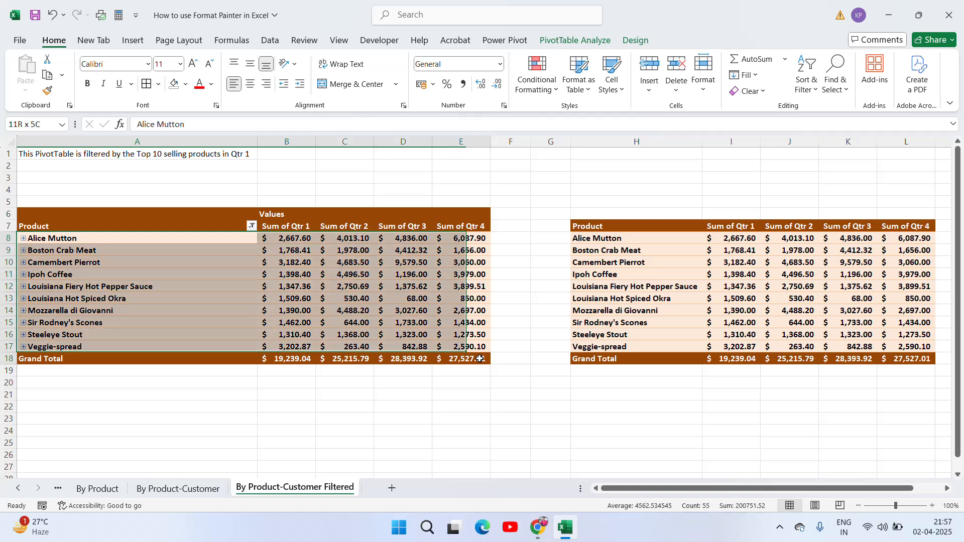
pyautogui.click(132, 41)
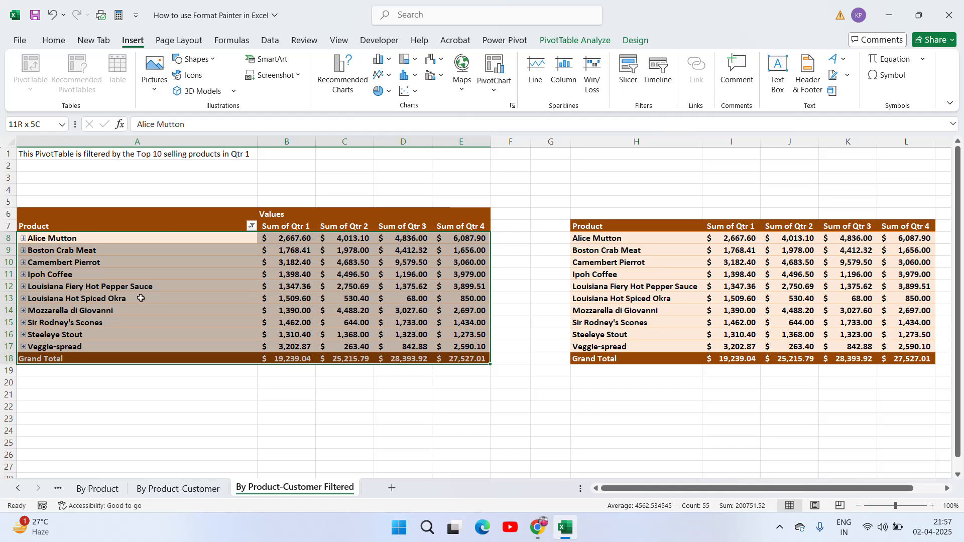
pyautogui.click(173, 252)
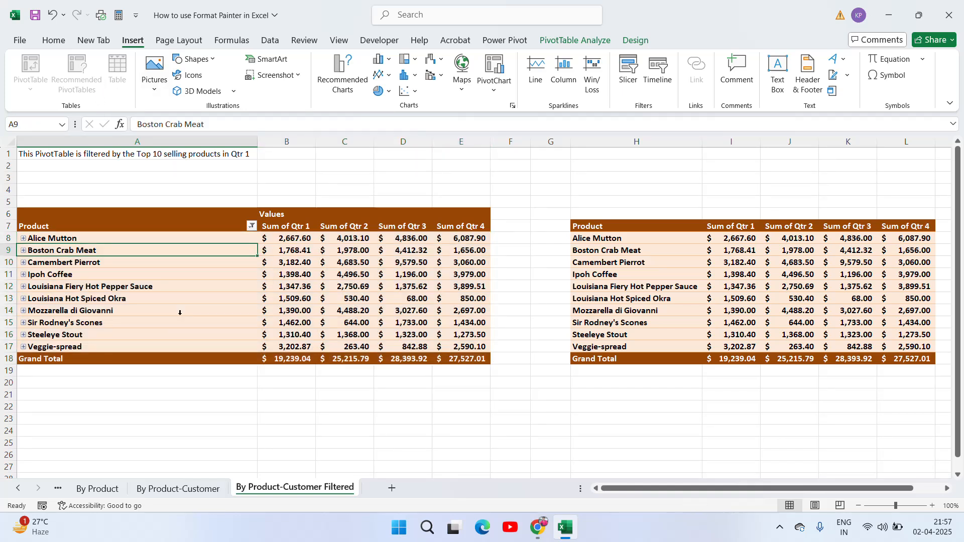
pyautogui.click(163, 239)
pyautogui.press('Right')
pyautogui.press('Right')
pyautogui.press('Down')
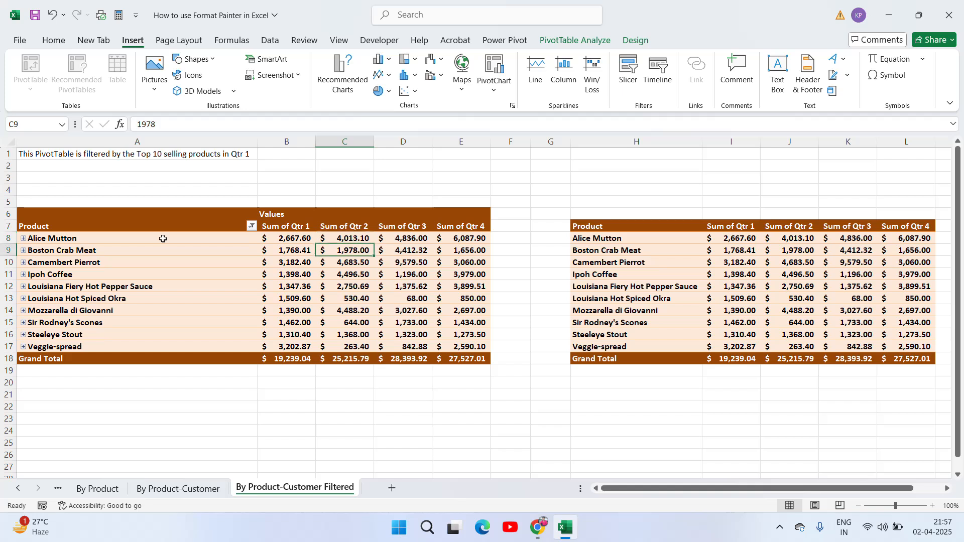
pyautogui.click(163, 238)
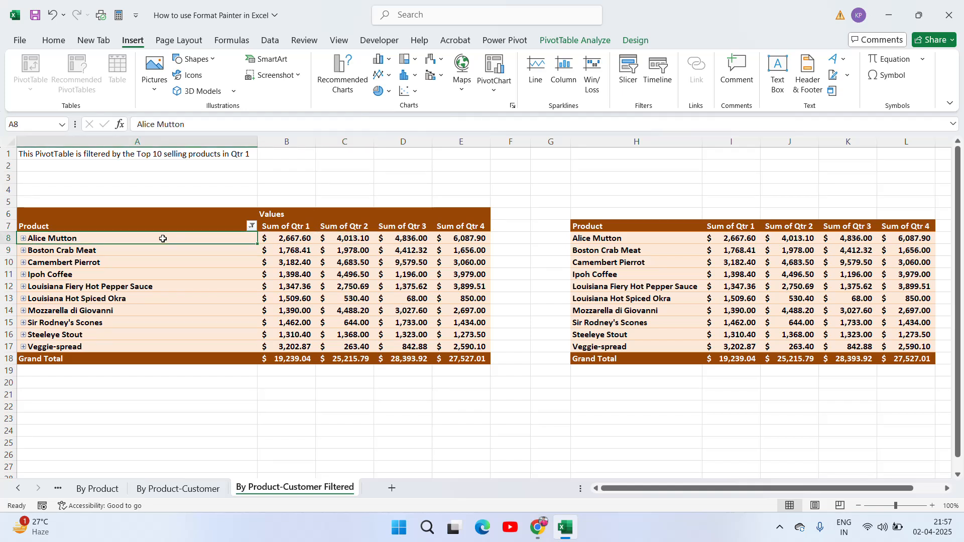
pyautogui.hotkey('shift', 'Right')
pyautogui.hotkey('shift', 'Right')
pyautogui.hotkey('shift', 'Right')
pyautogui.hotkey('shift', 'Right')
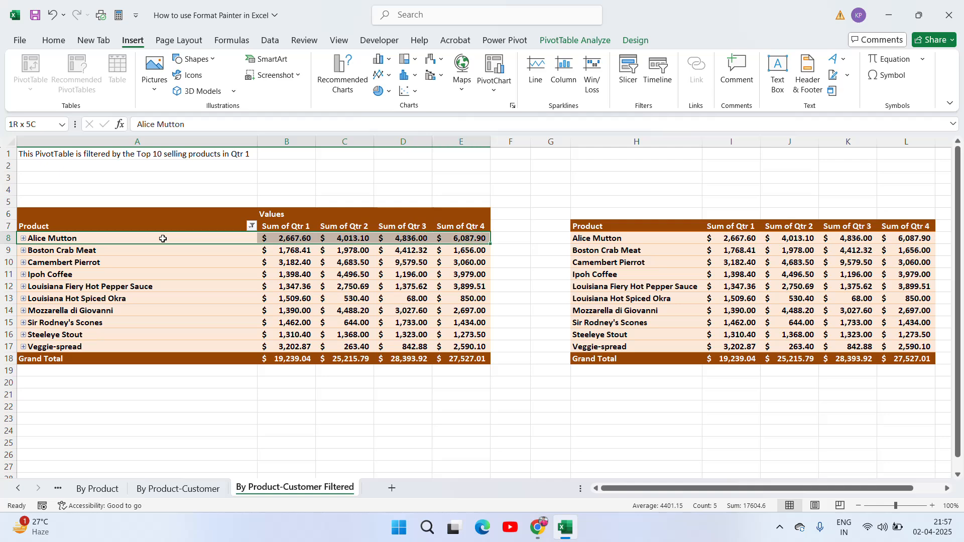
pyautogui.hotkey('ctrl', 'shift', 'Down')
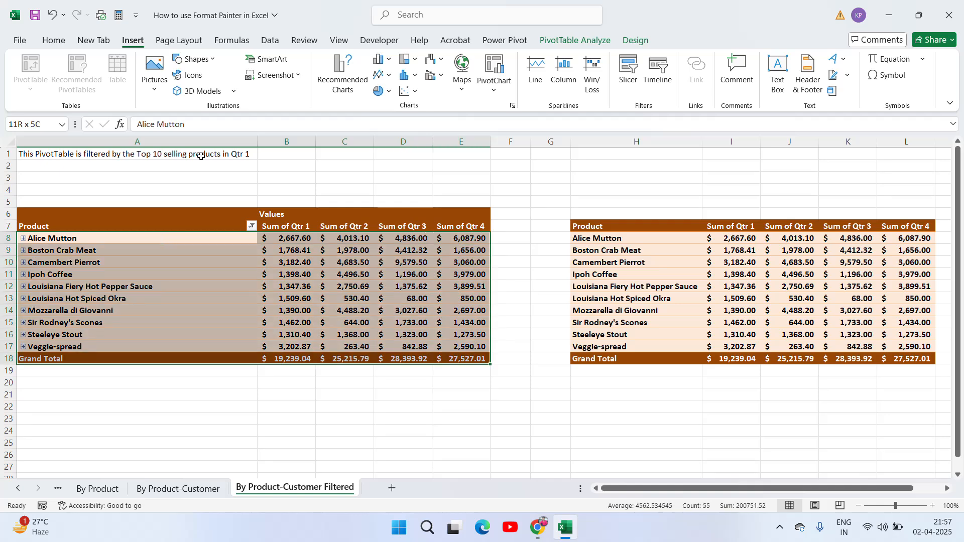
# Step: Give A8:E18 a lavender fill and All Borders
pyautogui.click(55, 41)
pyautogui.click(185, 84)
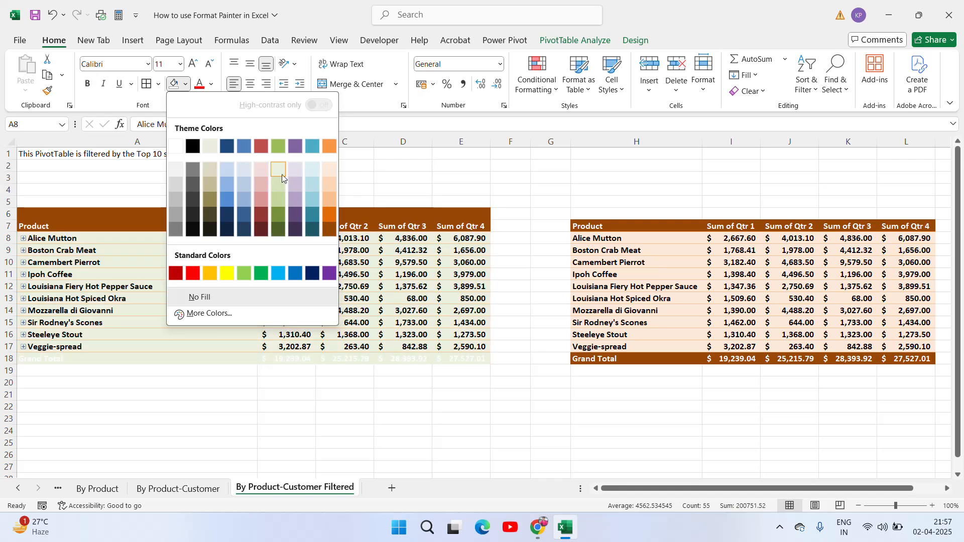
pyautogui.click(291, 173)
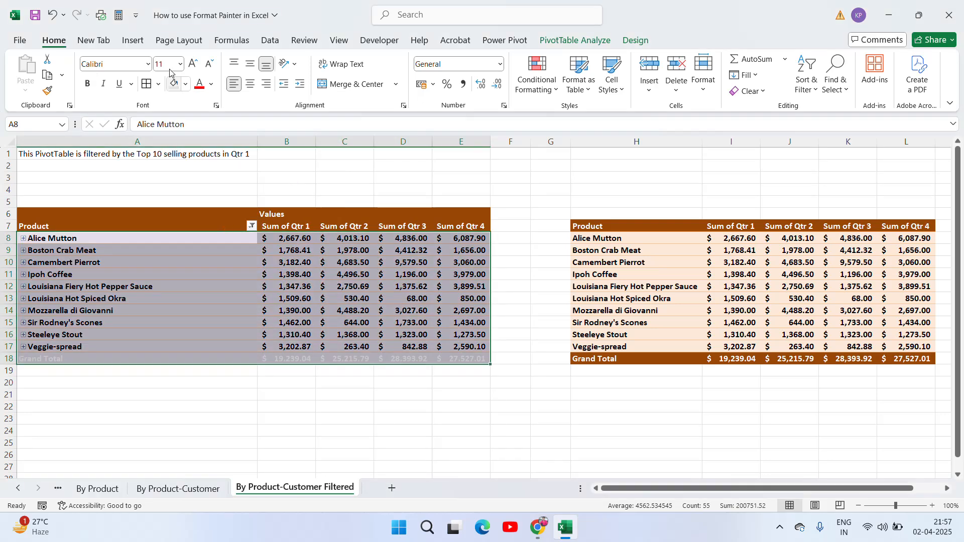
pyautogui.click(159, 85)
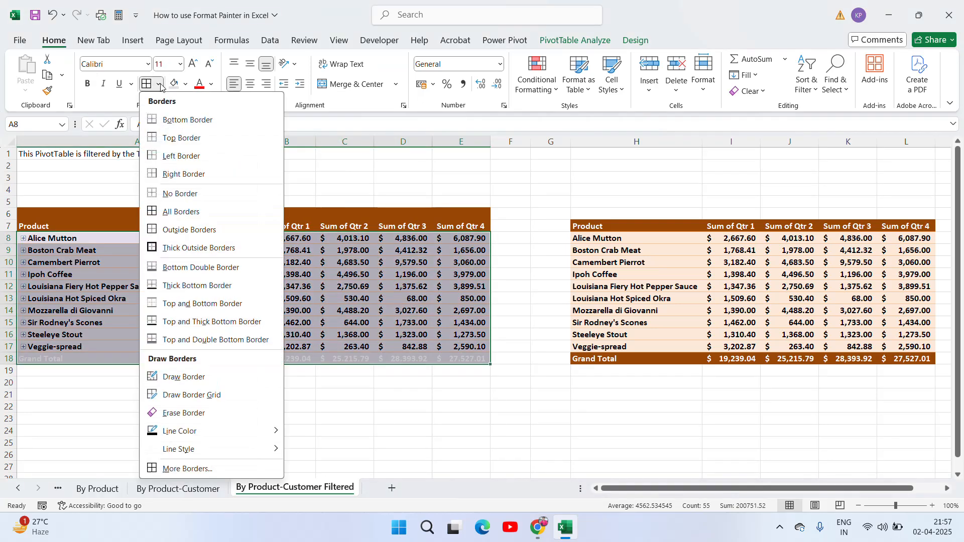
pyautogui.click(151, 211)
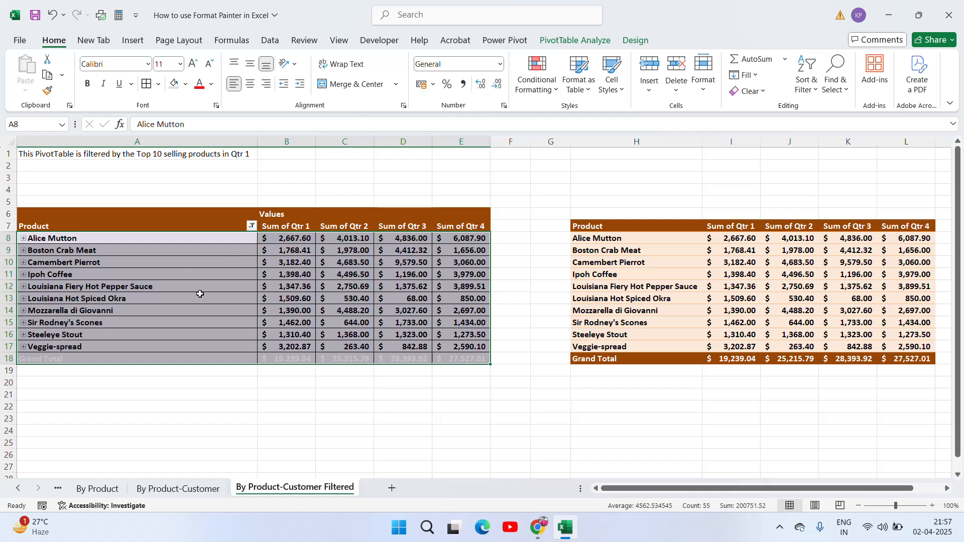
# Step: Fill the Grand Total row A18:E18 light green
pyautogui.click(279, 357)
pyautogui.press('Left')
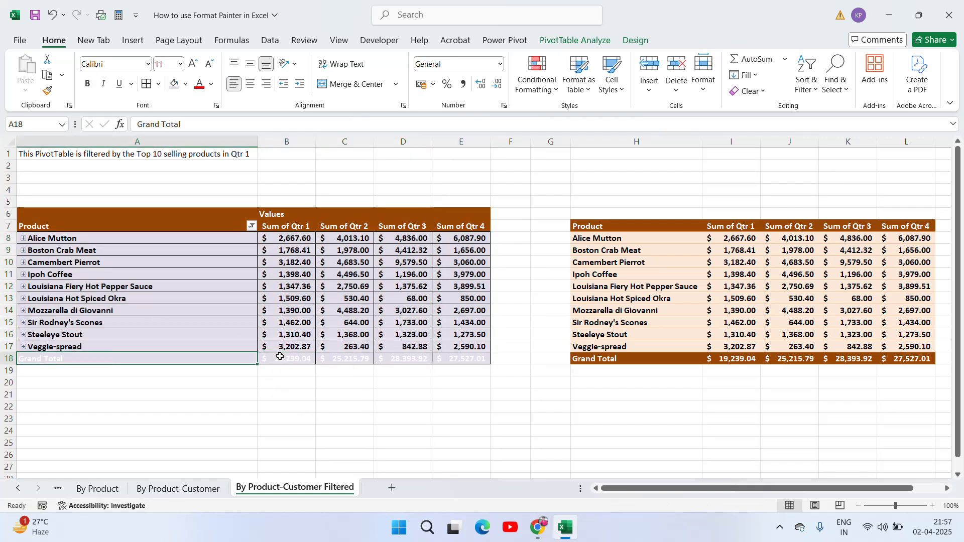
pyautogui.hotkey('shift', 'Right')
pyautogui.hotkey('shift', 'Right')
pyautogui.hotkey('shift', 'Right')
pyautogui.hotkey('shift', 'Right')
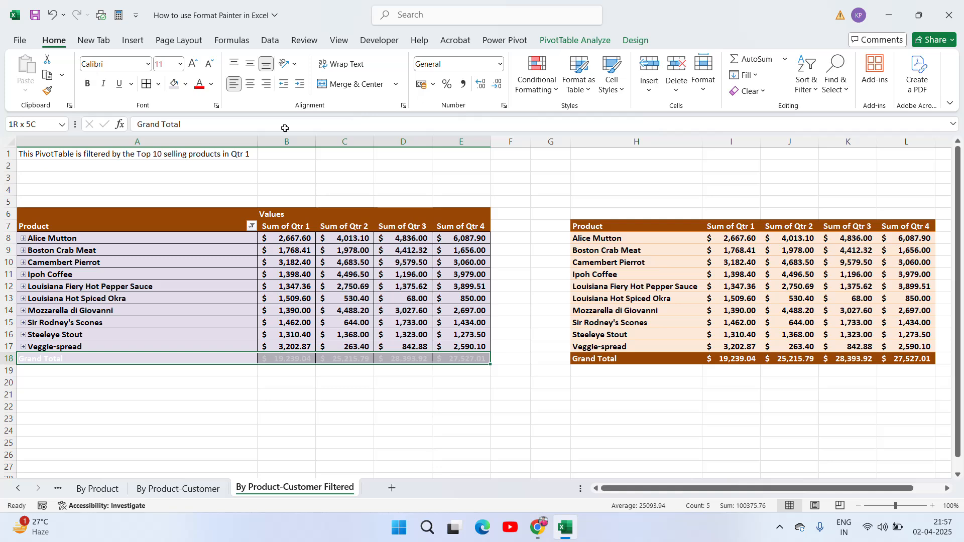
pyautogui.click(186, 85)
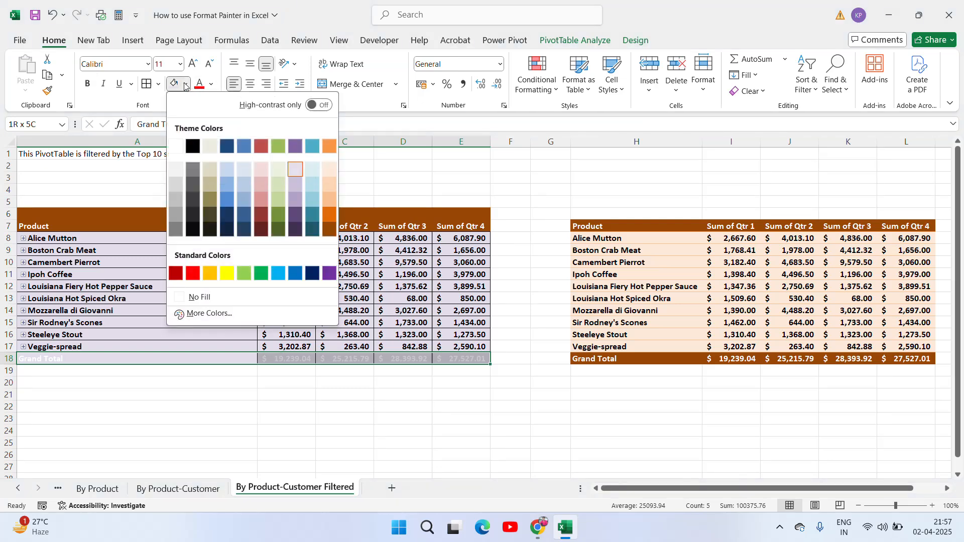
pyautogui.click(245, 274)
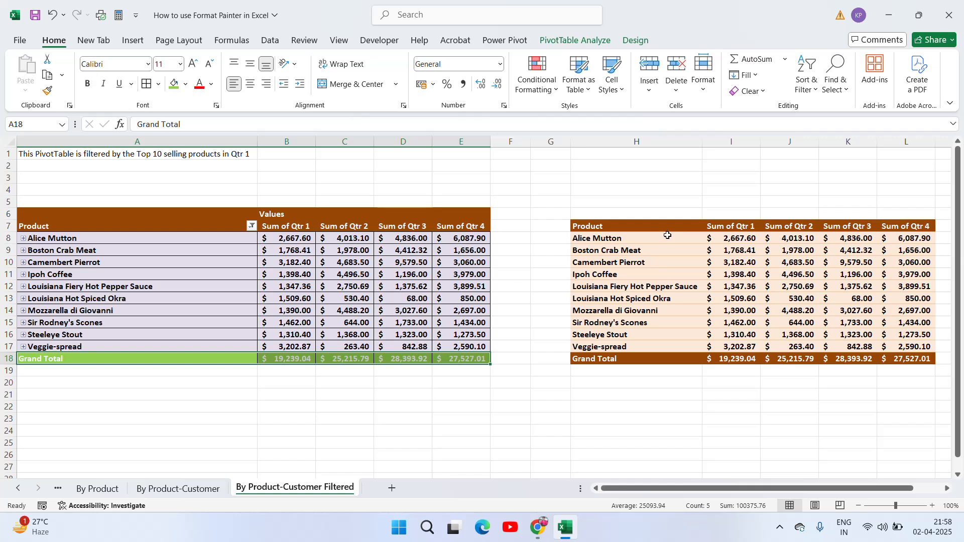
# Step: Select the whole pivot body starting from the Alice Mutton cell A8
pyautogui.click(147, 240)
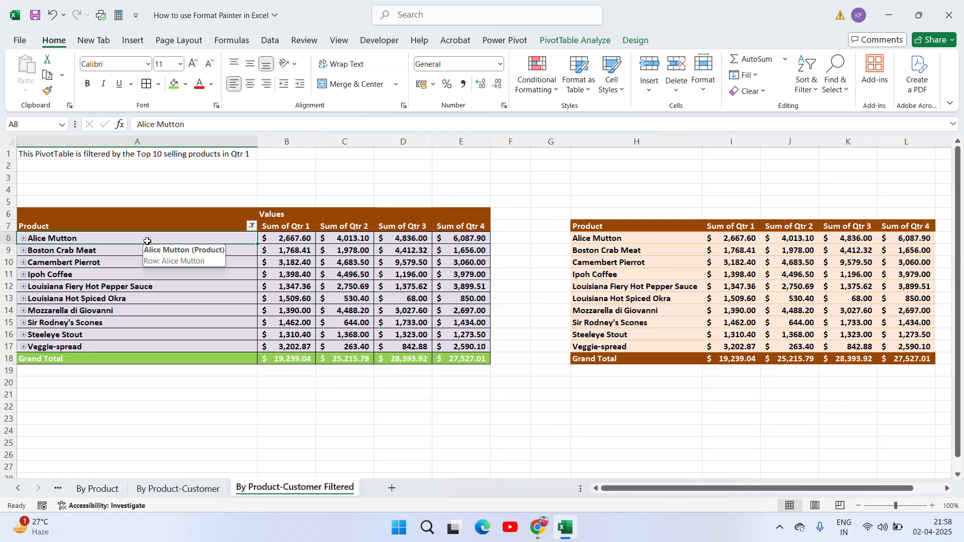
pyautogui.hotkey('shift', 'Down')
pyautogui.hotkey('shift', 'Down')
pyautogui.hotkey('shift', 'Down')
pyautogui.hotkey('shift', 'Down')
pyautogui.hotkey('shift', 'Down')
pyautogui.hotkey('shift', 'Down')
pyautogui.hotkey('shift', 'Down')
pyautogui.hotkey('shift', 'Down')
pyautogui.hotkey('shift', 'Down')
pyautogui.hotkey('shift', 'Down')
pyautogui.hotkey('shift', 'Right')
pyautogui.hotkey('shift', 'Right')
pyautogui.hotkey('shift', 'Right')
pyautogui.hotkey('shift', 'Right')
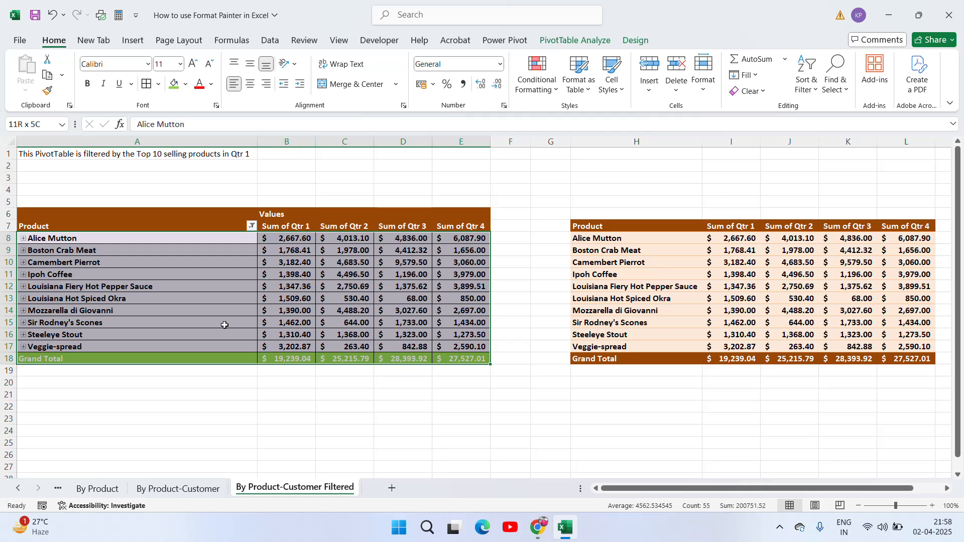
# Step: Format-paint the filtered pivot's formatting onto the copied pivot starting at H8
pyautogui.click(905, 506)
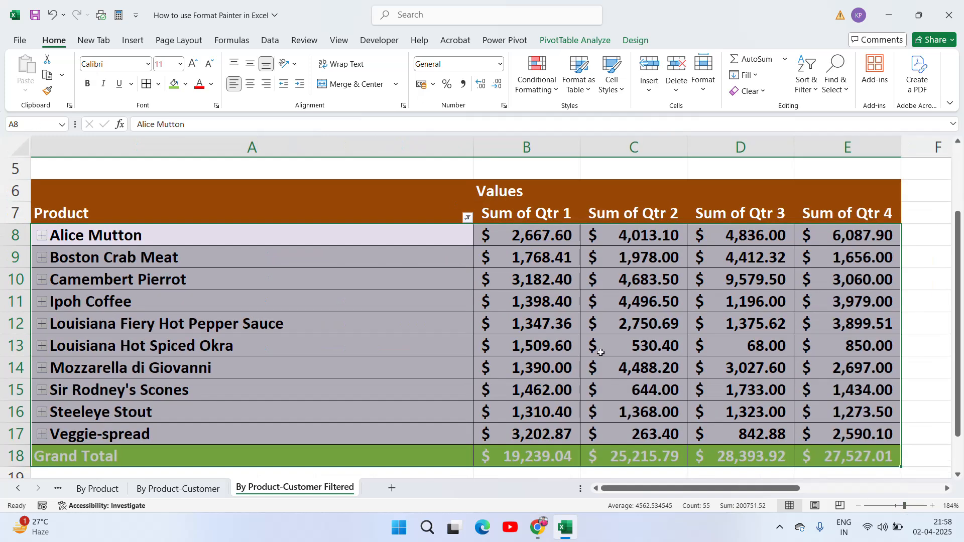
pyautogui.click(48, 92)
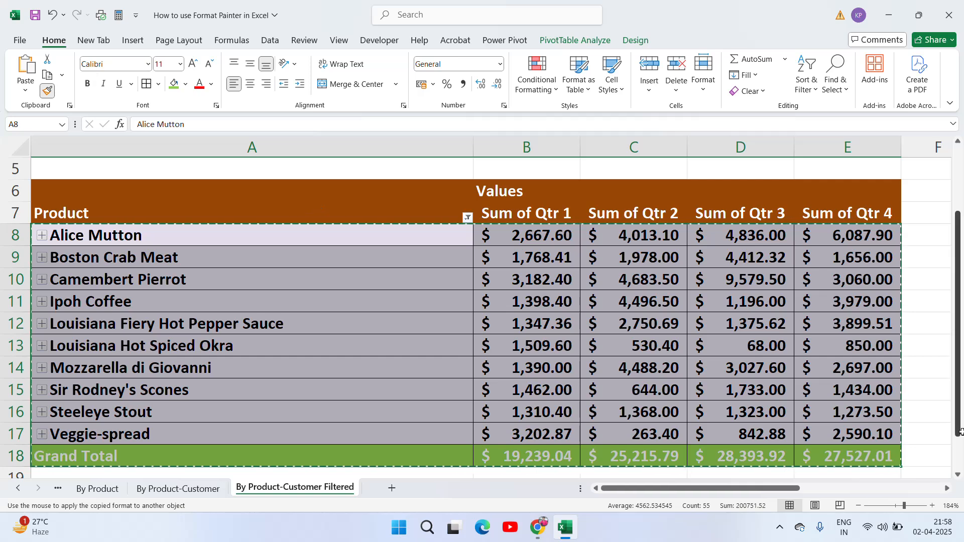
pyautogui.click(947, 488)
pyautogui.click(947, 488)
pyautogui.click(947, 489)
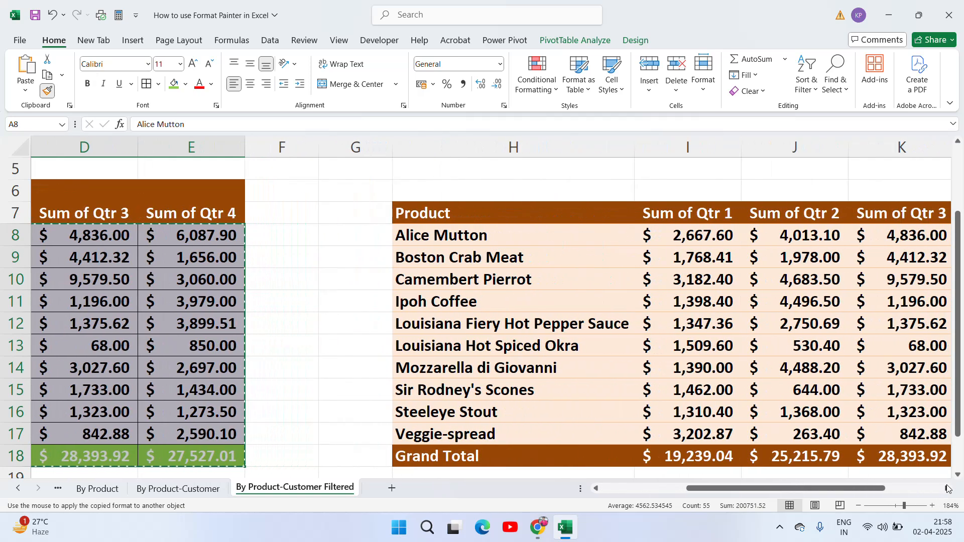
pyautogui.click(947, 489)
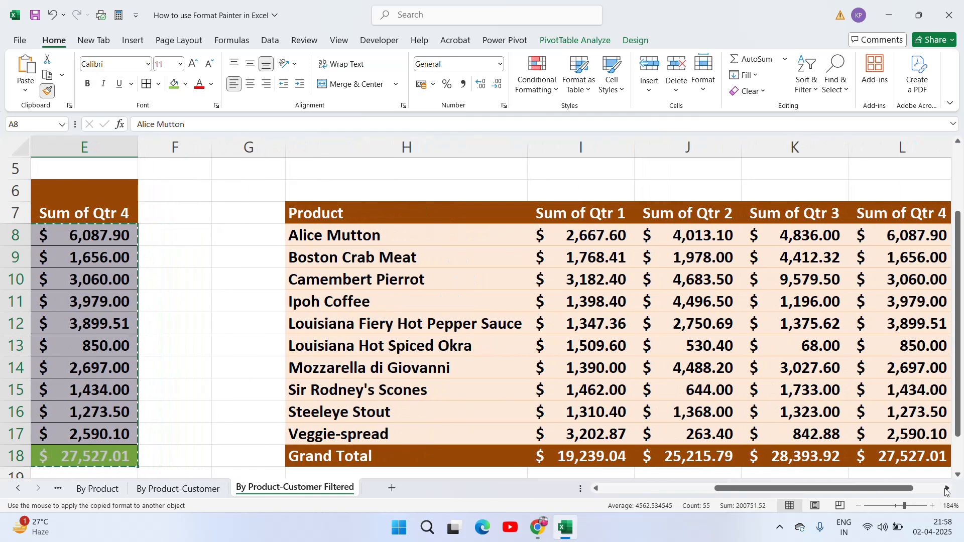
pyautogui.click(946, 489)
pyautogui.click(252, 243)
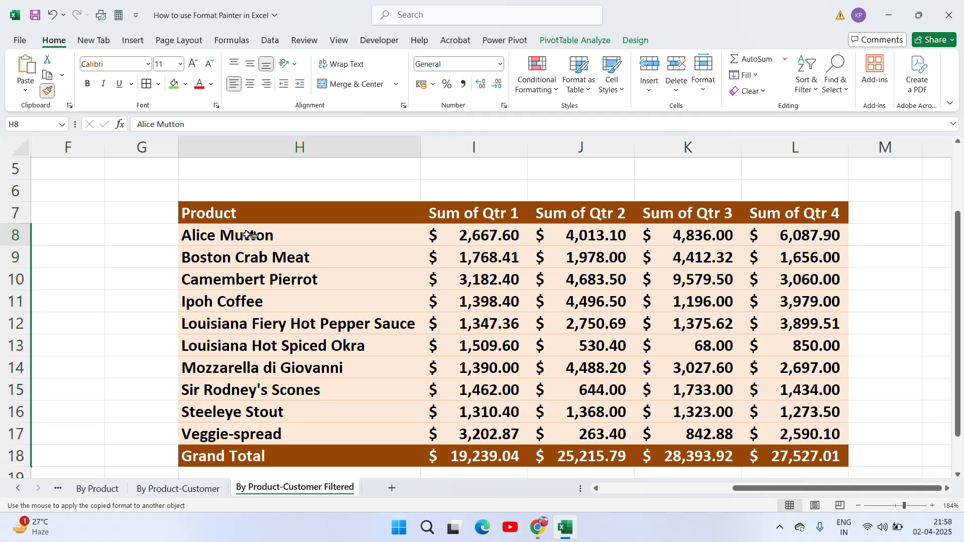
pyautogui.click(471, 282)
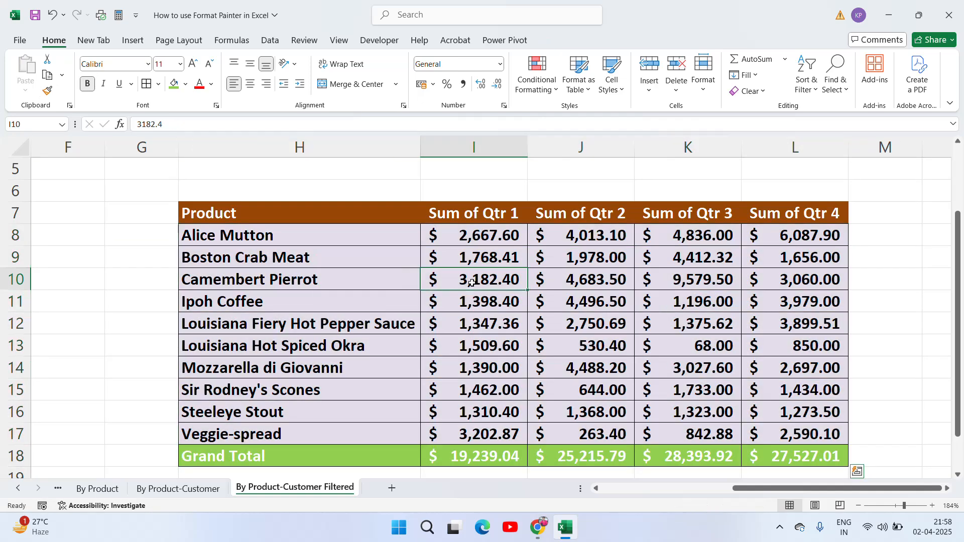
pyautogui.press('Up')
pyautogui.press('Up')
pyautogui.press('Left')
pyautogui.press('Left')
pyautogui.press('Left')
pyautogui.press('Left')
pyautogui.press('Left')
pyautogui.press('Left')
pyautogui.press('Left')
pyautogui.press('Left')
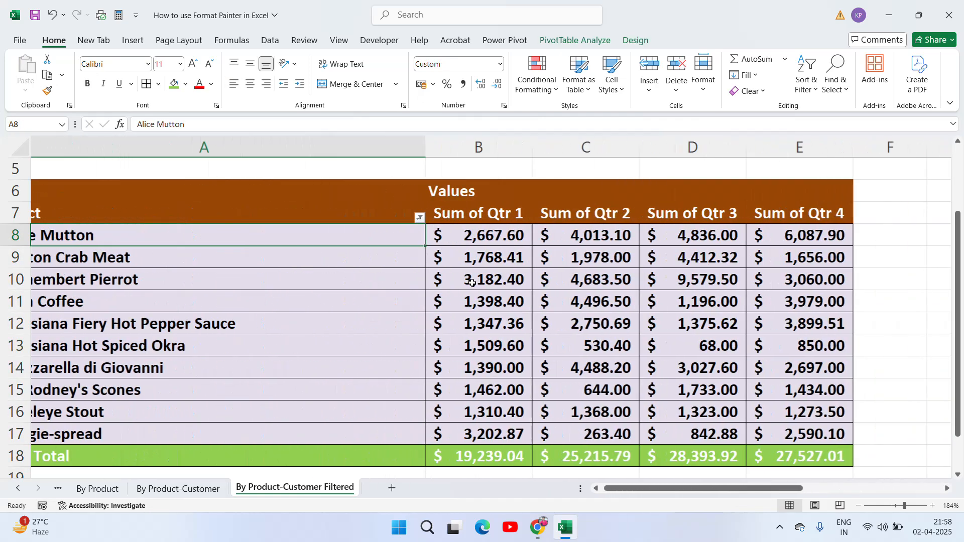
pyautogui.press('Right')
pyautogui.press('Right')
pyautogui.press('Right')
pyautogui.press('Right')
pyautogui.press('Right')
pyautogui.press('Right')
pyautogui.press('Right')
pyautogui.press('Right')
pyautogui.press('Right')
pyautogui.press('Right')
pyautogui.press('Right')
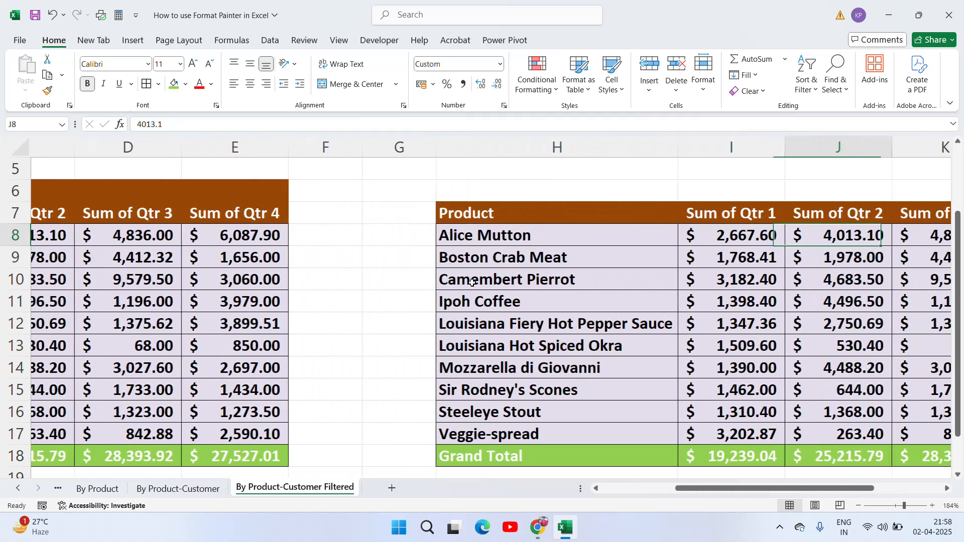
pyautogui.press('Left')
pyautogui.press('Left')
pyautogui.press('Left')
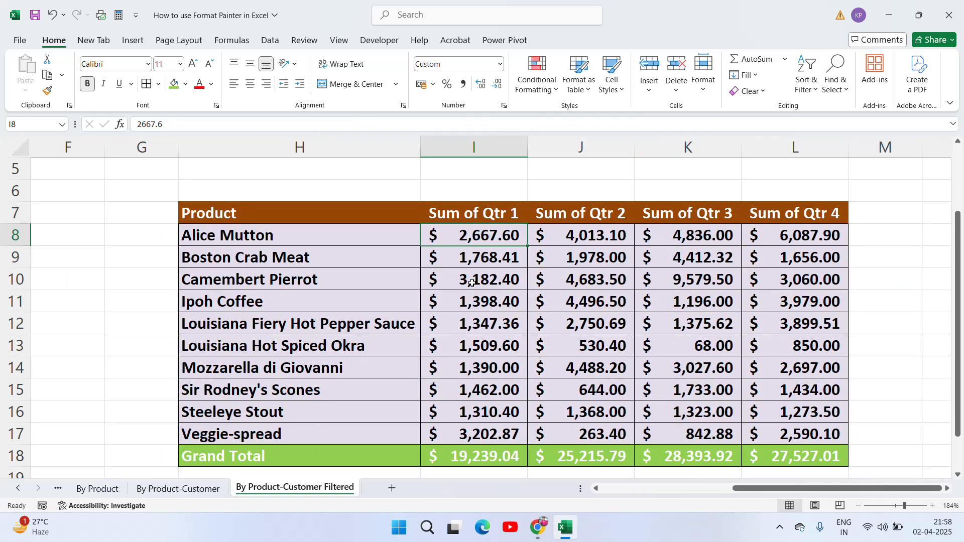
pyautogui.press('Left')
pyautogui.press('Left')
pyautogui.press('Right')
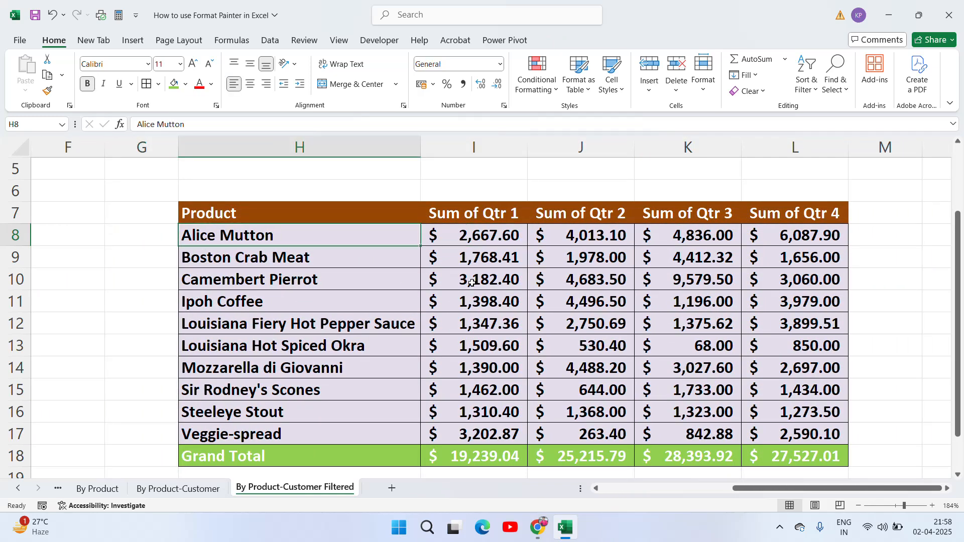
pyautogui.press('Left')
pyautogui.press('Left')
pyautogui.press('Left')
pyautogui.press('Left')
pyautogui.press('Left')
pyautogui.press('Left')
pyautogui.press('Left')
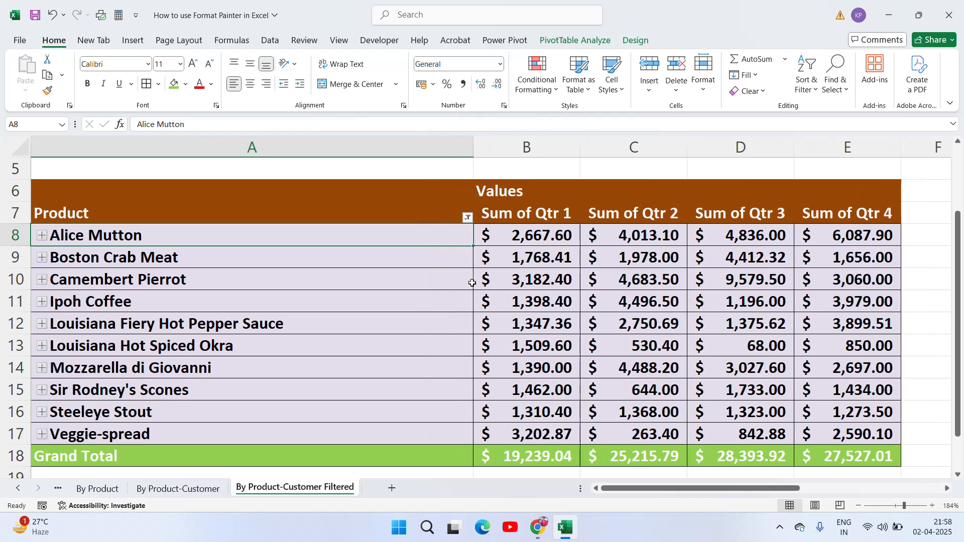
pyautogui.press('Right')
pyautogui.press('Left')
pyautogui.press('Right')
pyautogui.press('Right')
pyautogui.press('Right')
pyautogui.press('Right')
pyautogui.press('Right')
pyautogui.press('Right')
pyautogui.press('Right')
pyautogui.press('Right')
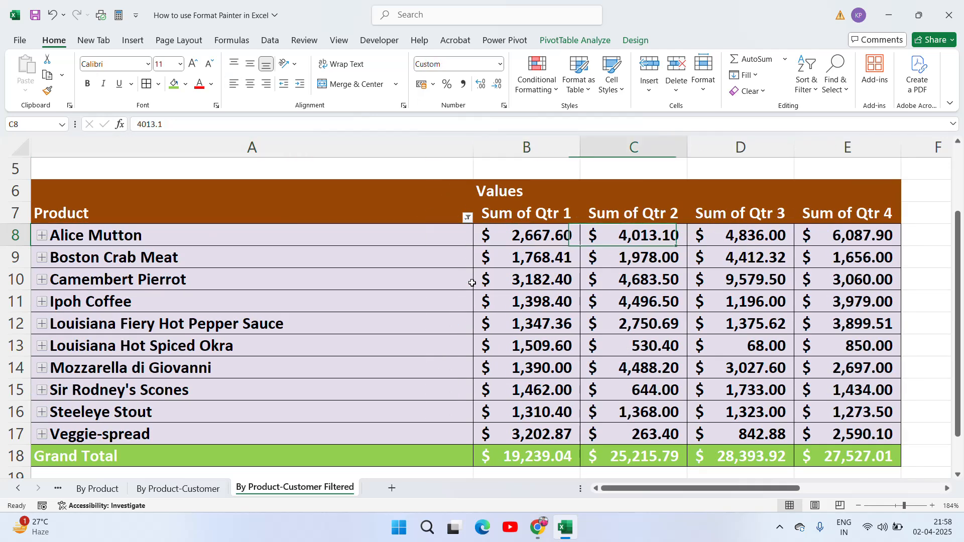
pyautogui.press('Left')
pyautogui.press('Left')
pyautogui.press('Left')
pyautogui.press('Left')
pyautogui.press('Left')
pyautogui.press('Left')
pyautogui.press('Left')
pyautogui.press('Left')
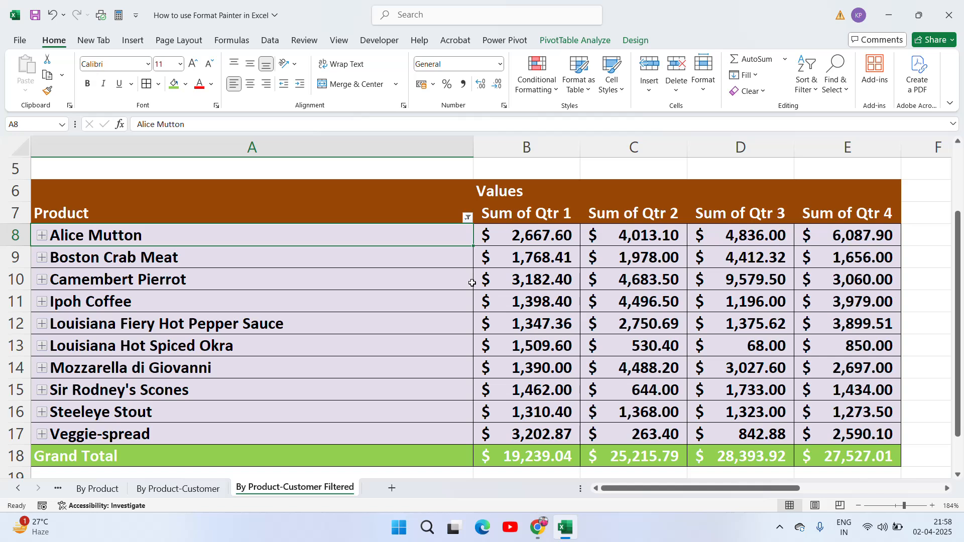
pyautogui.press('Right')
pyautogui.press('Right')
pyautogui.press('Left')
pyautogui.press('Left')
pyautogui.press('Right')
pyautogui.press('Right')
pyautogui.press('Right')
pyautogui.press('Right')
pyautogui.press('Right')
pyautogui.press('Right')
pyautogui.press('Right')
pyautogui.press('Right')
pyautogui.press('Right')
pyautogui.press('Right')
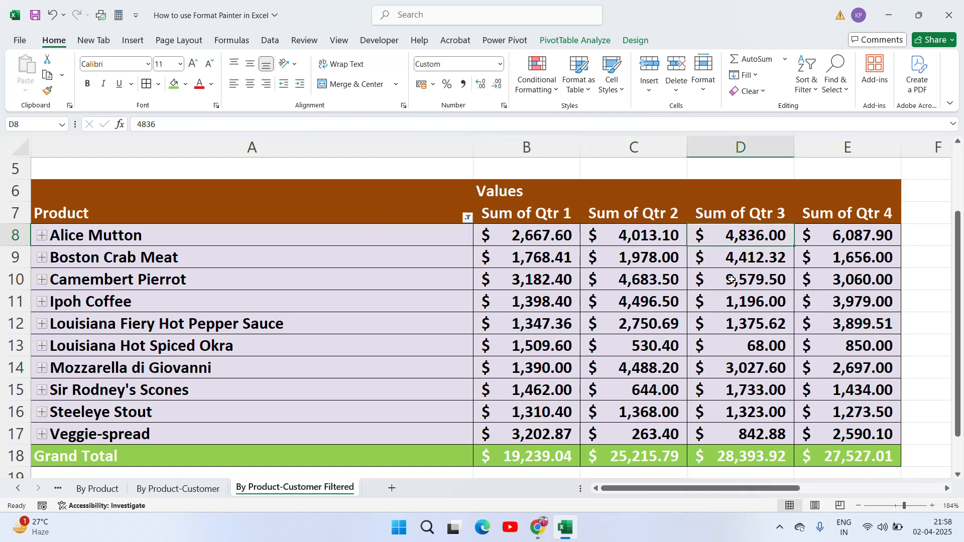
pyautogui.press('Left')
pyautogui.press('Left')
pyautogui.press('Left')
pyautogui.press('Left')
pyautogui.press('Left')
pyautogui.press('Left')
pyautogui.press('Left')
pyautogui.press('Left')
pyautogui.press('Left')
pyautogui.press('Left')
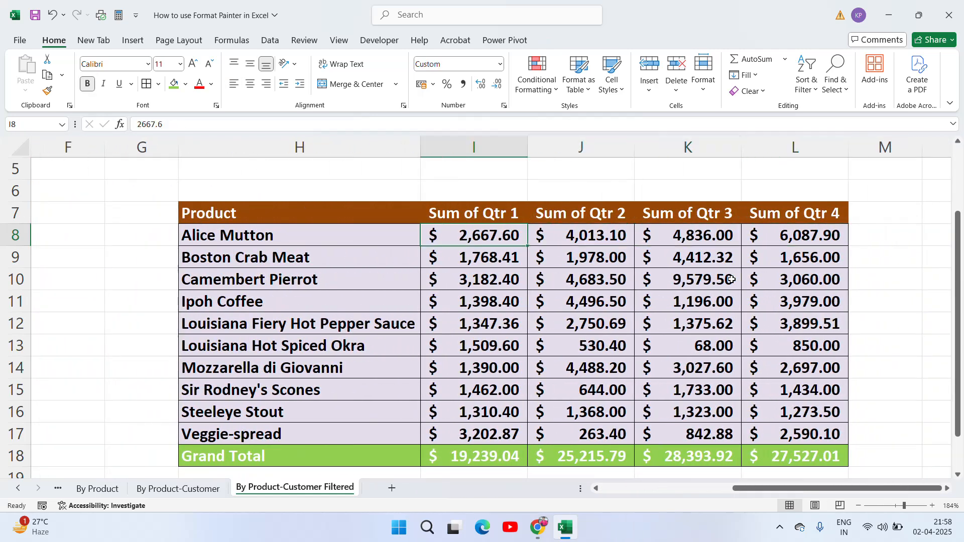
pyautogui.press('Up')
pyautogui.press('Up')
pyautogui.press('Up')
pyautogui.press('Up')
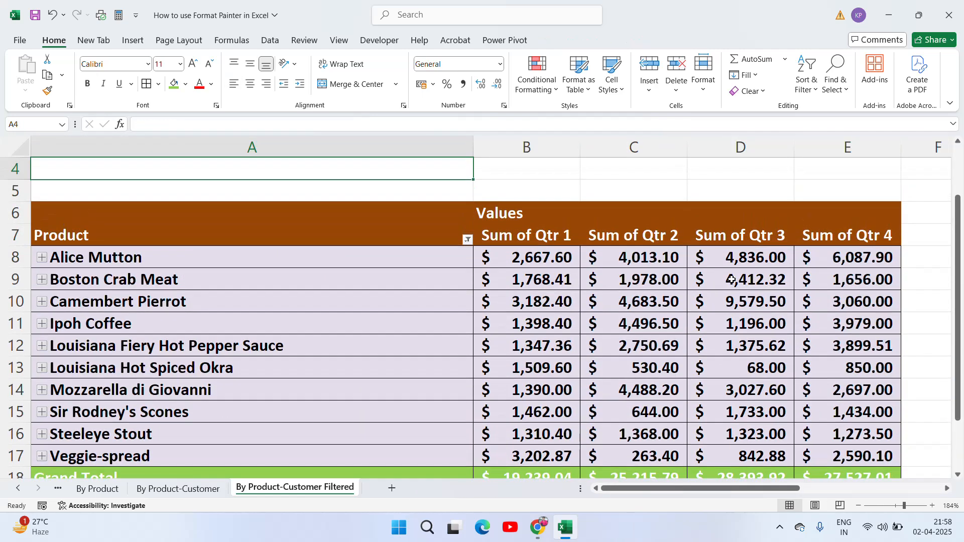
pyautogui.press('Down')
pyautogui.press('Down')
pyautogui.press('Down')
pyautogui.press('Down')
pyautogui.press('Right')
pyautogui.press('Right')
pyautogui.press('Right')
pyautogui.press('Right')
pyautogui.press('Right')
pyautogui.press('Right')
pyautogui.press('Right')
pyautogui.press('Right')
pyautogui.press('Right')
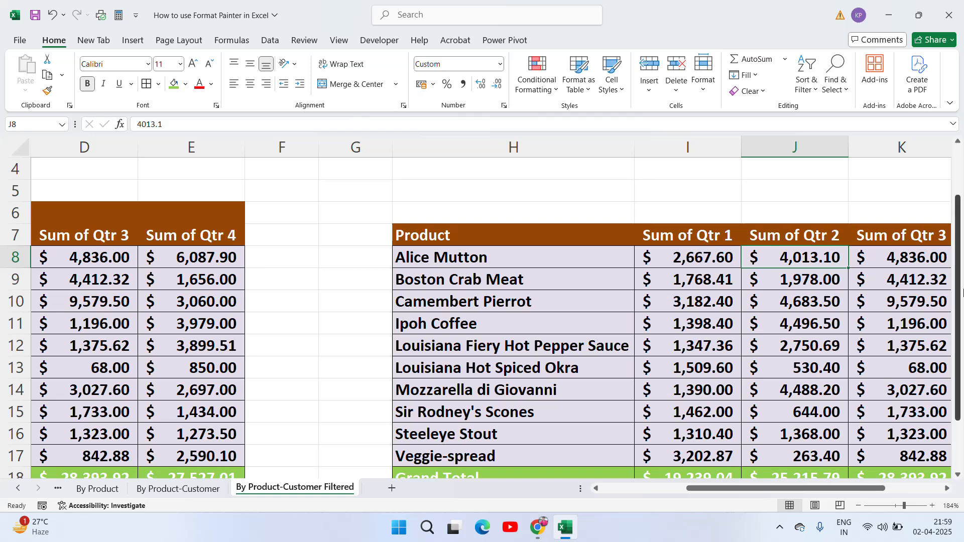
pyautogui.click(778, 534)
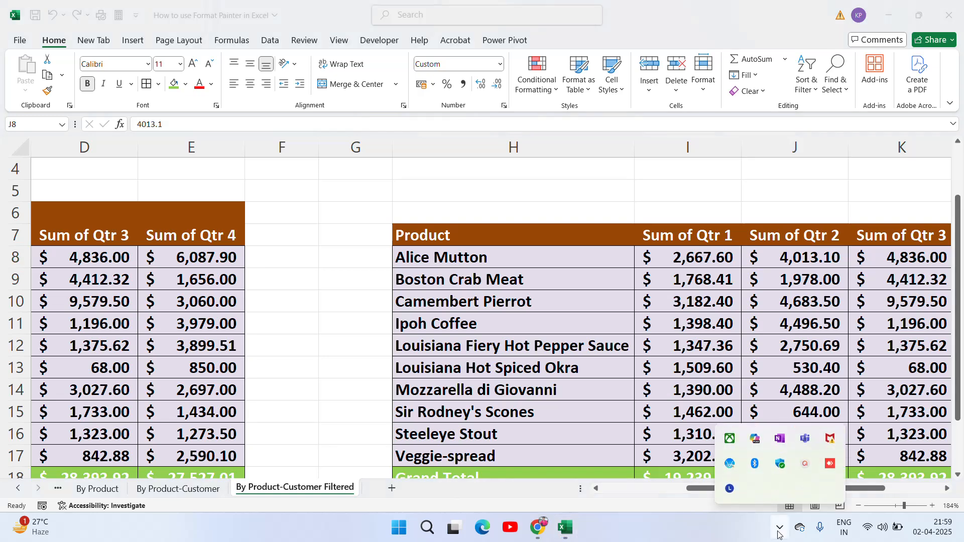
pyautogui.click(806, 468)
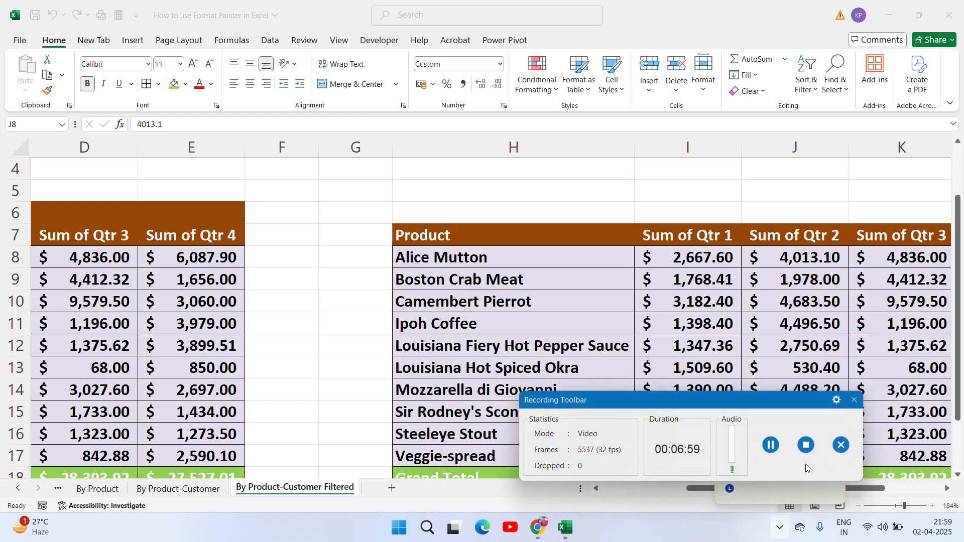
pyautogui.click(806, 444)
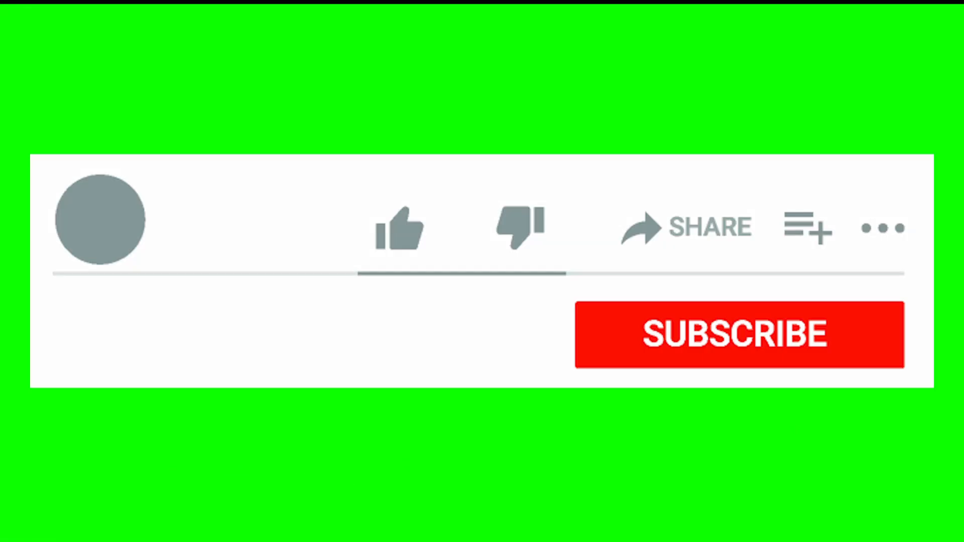